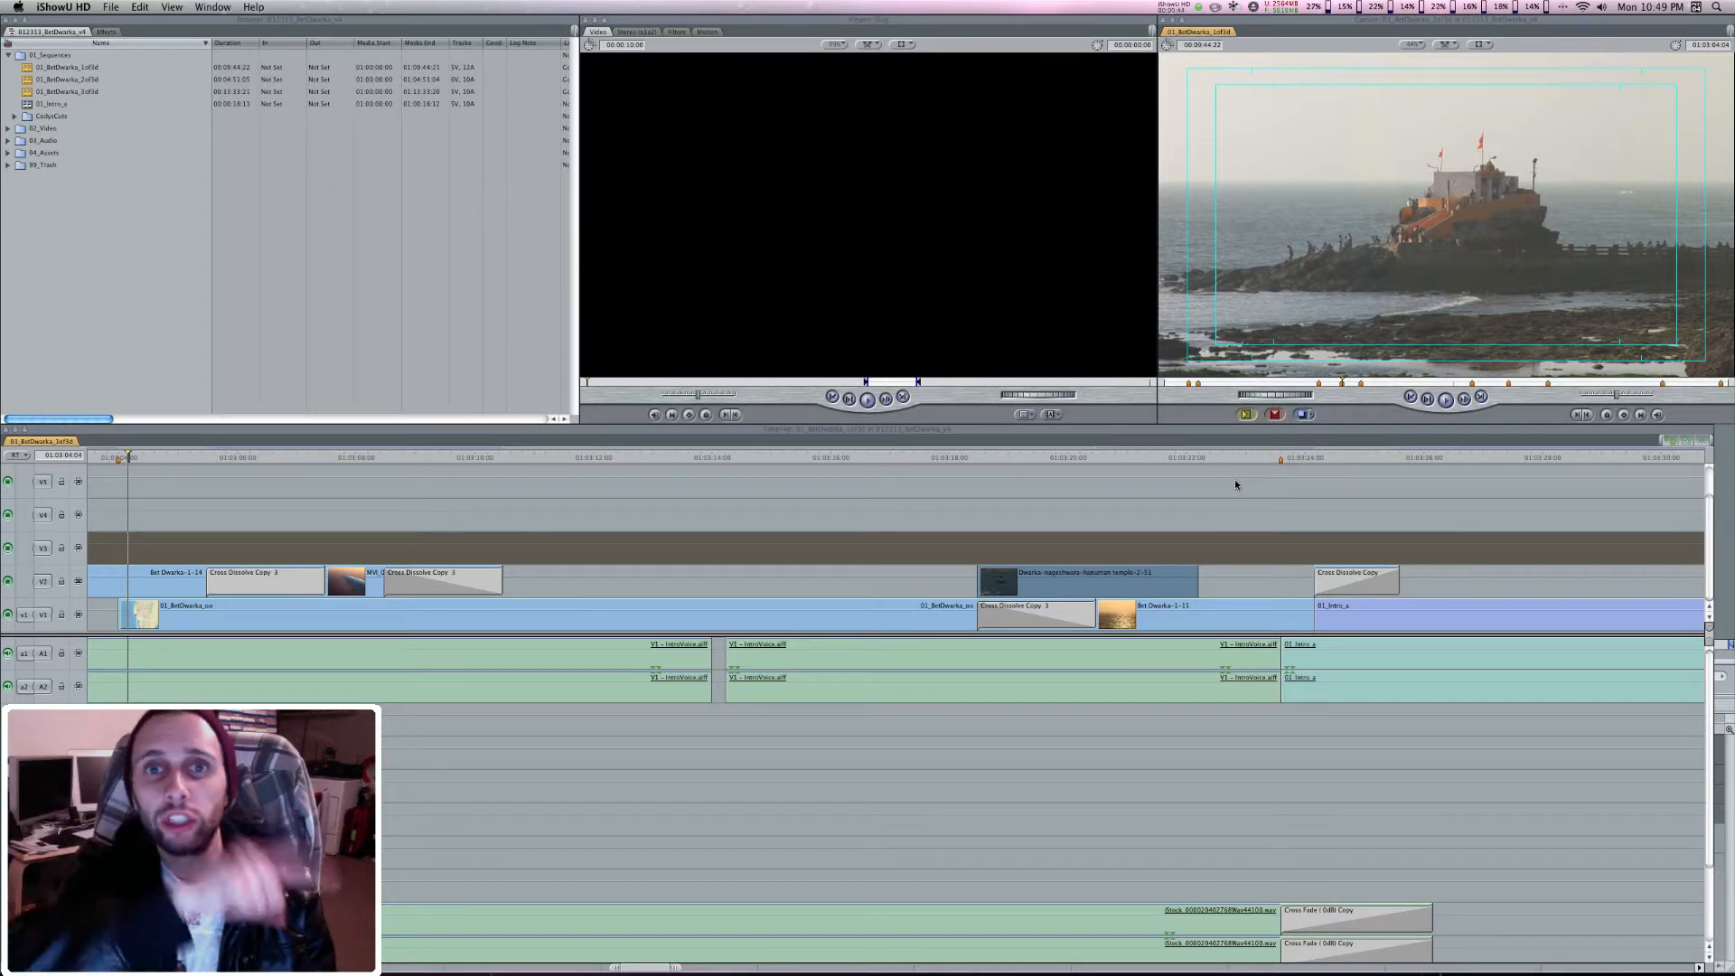
Play back the opening section of the sequence to review the map animation and the clip that follows
left_click(277, 489)
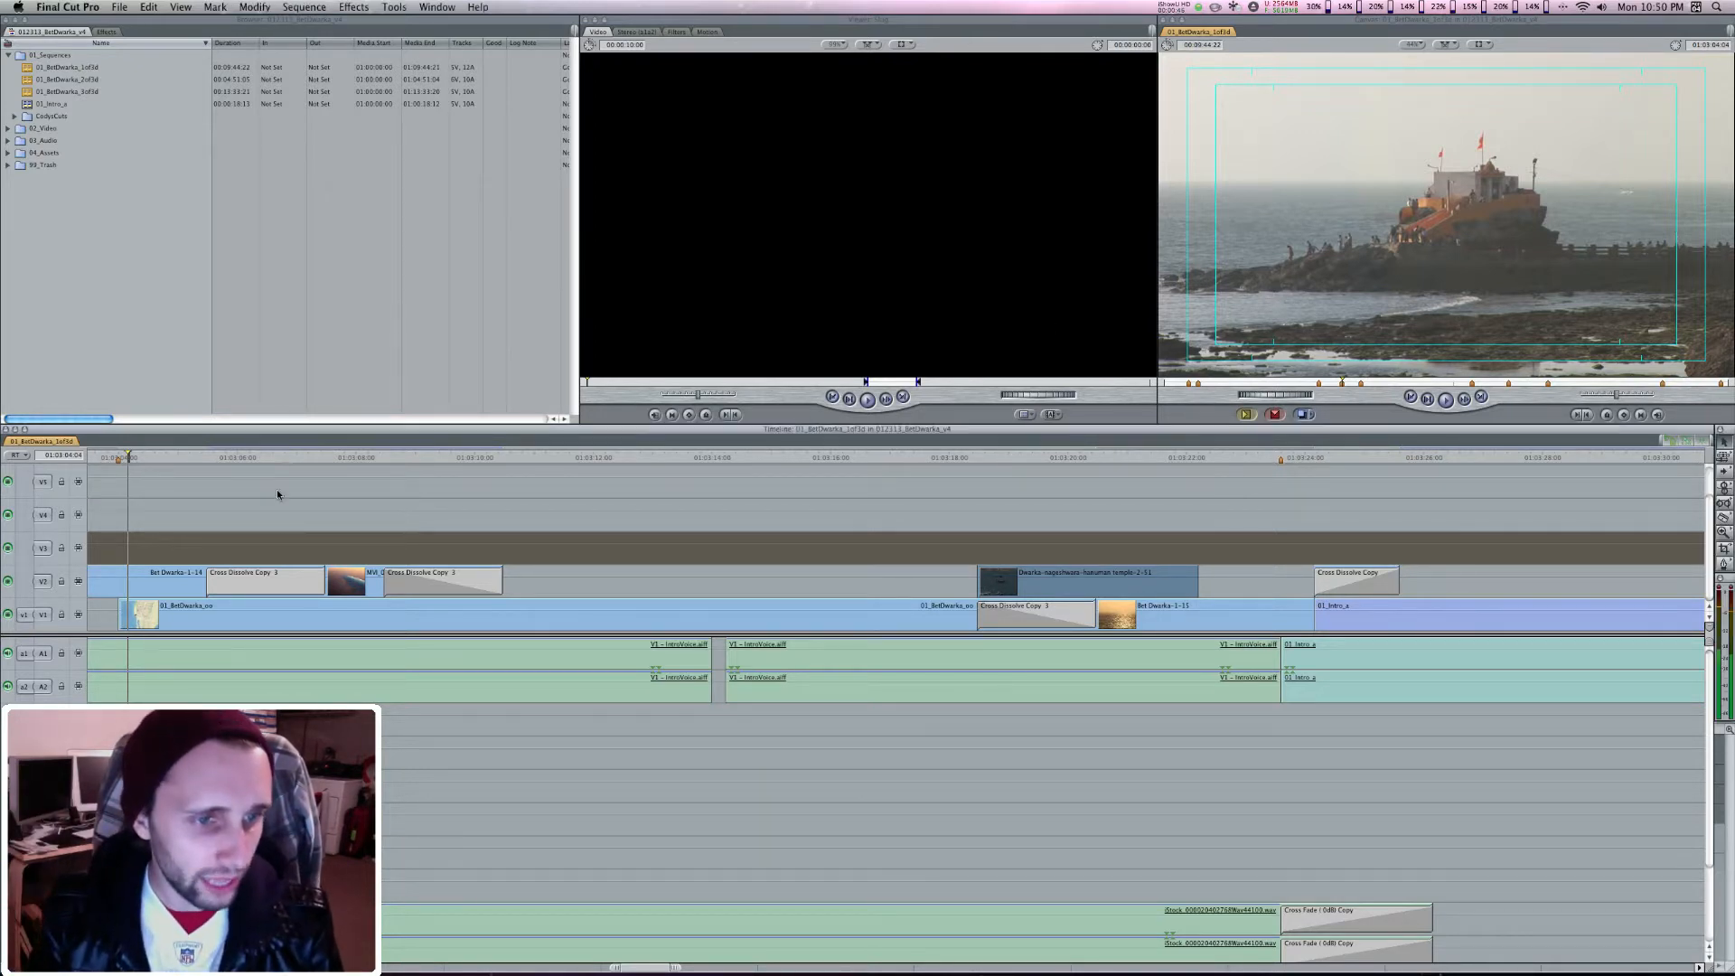
key("Up")
key("space")
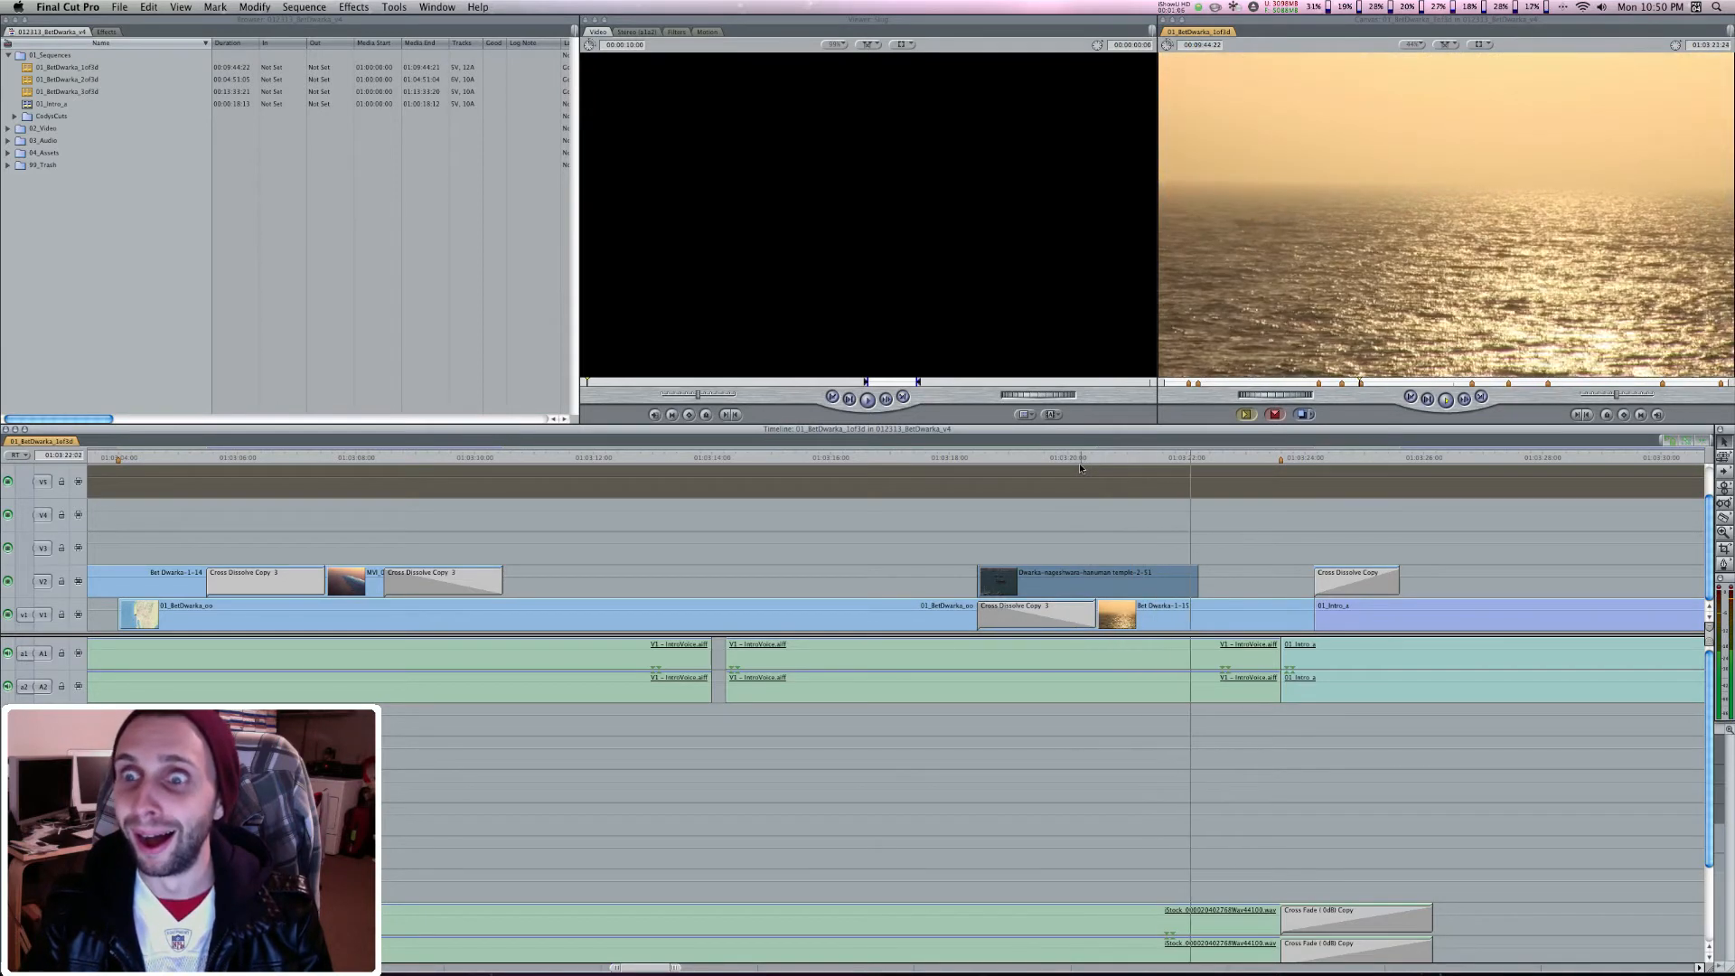
key("space")
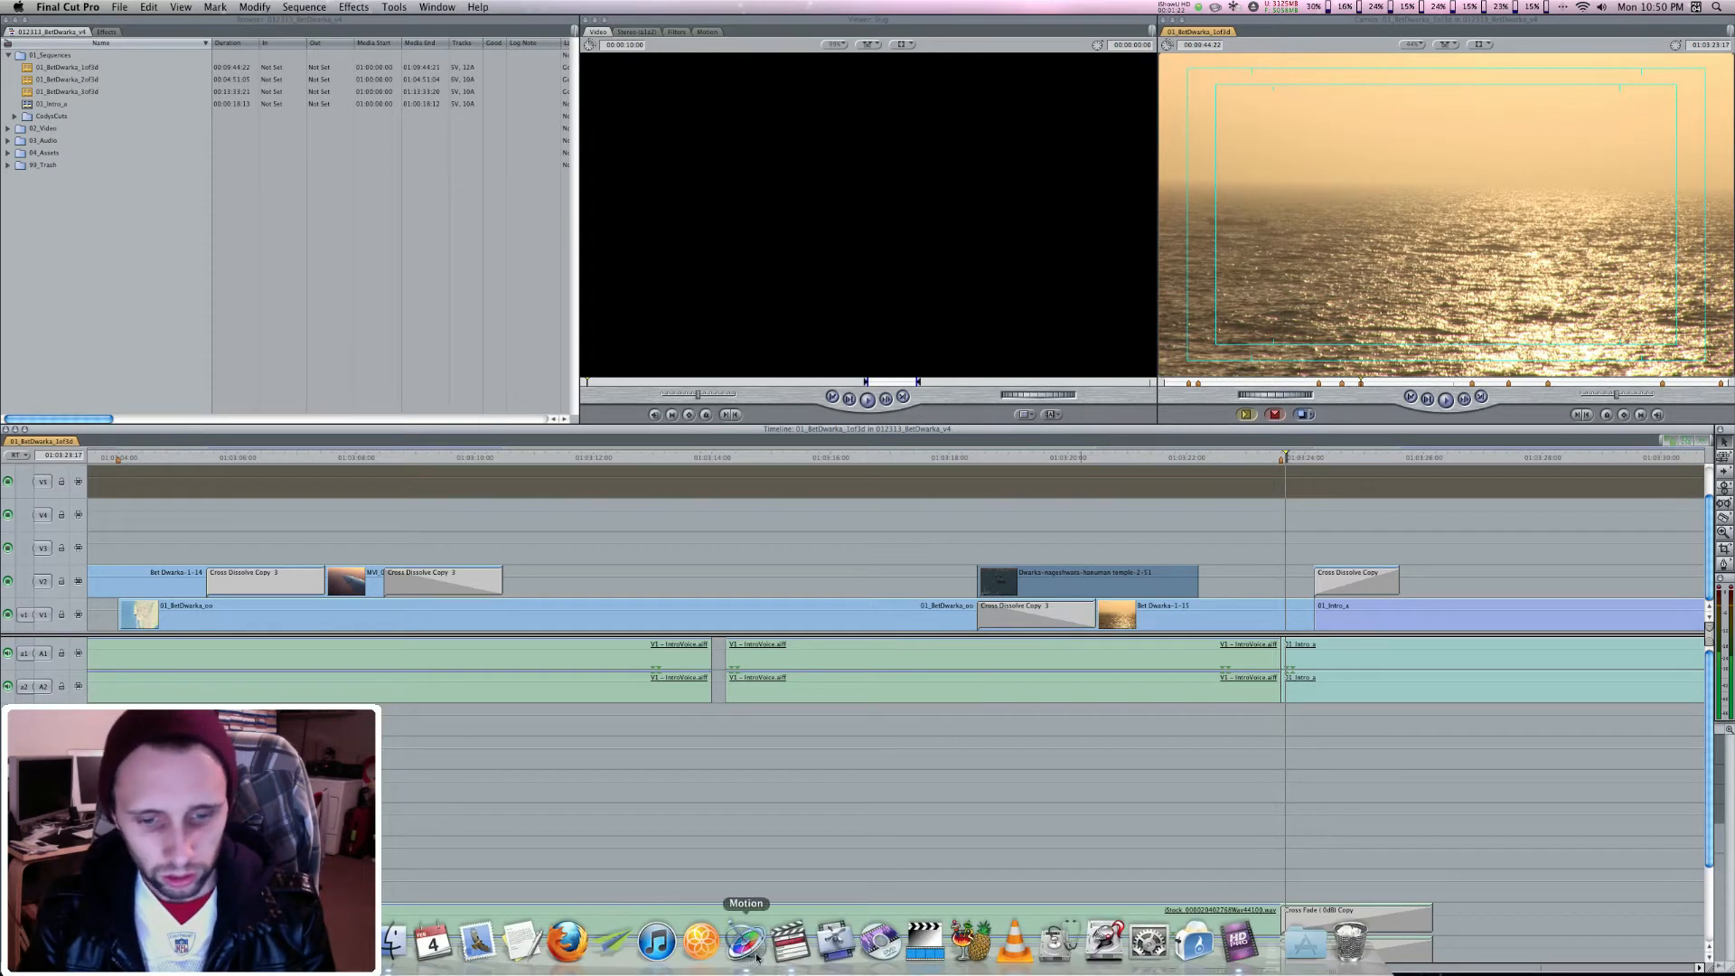
Switch to Motion with the world map project
left_click(746, 941)
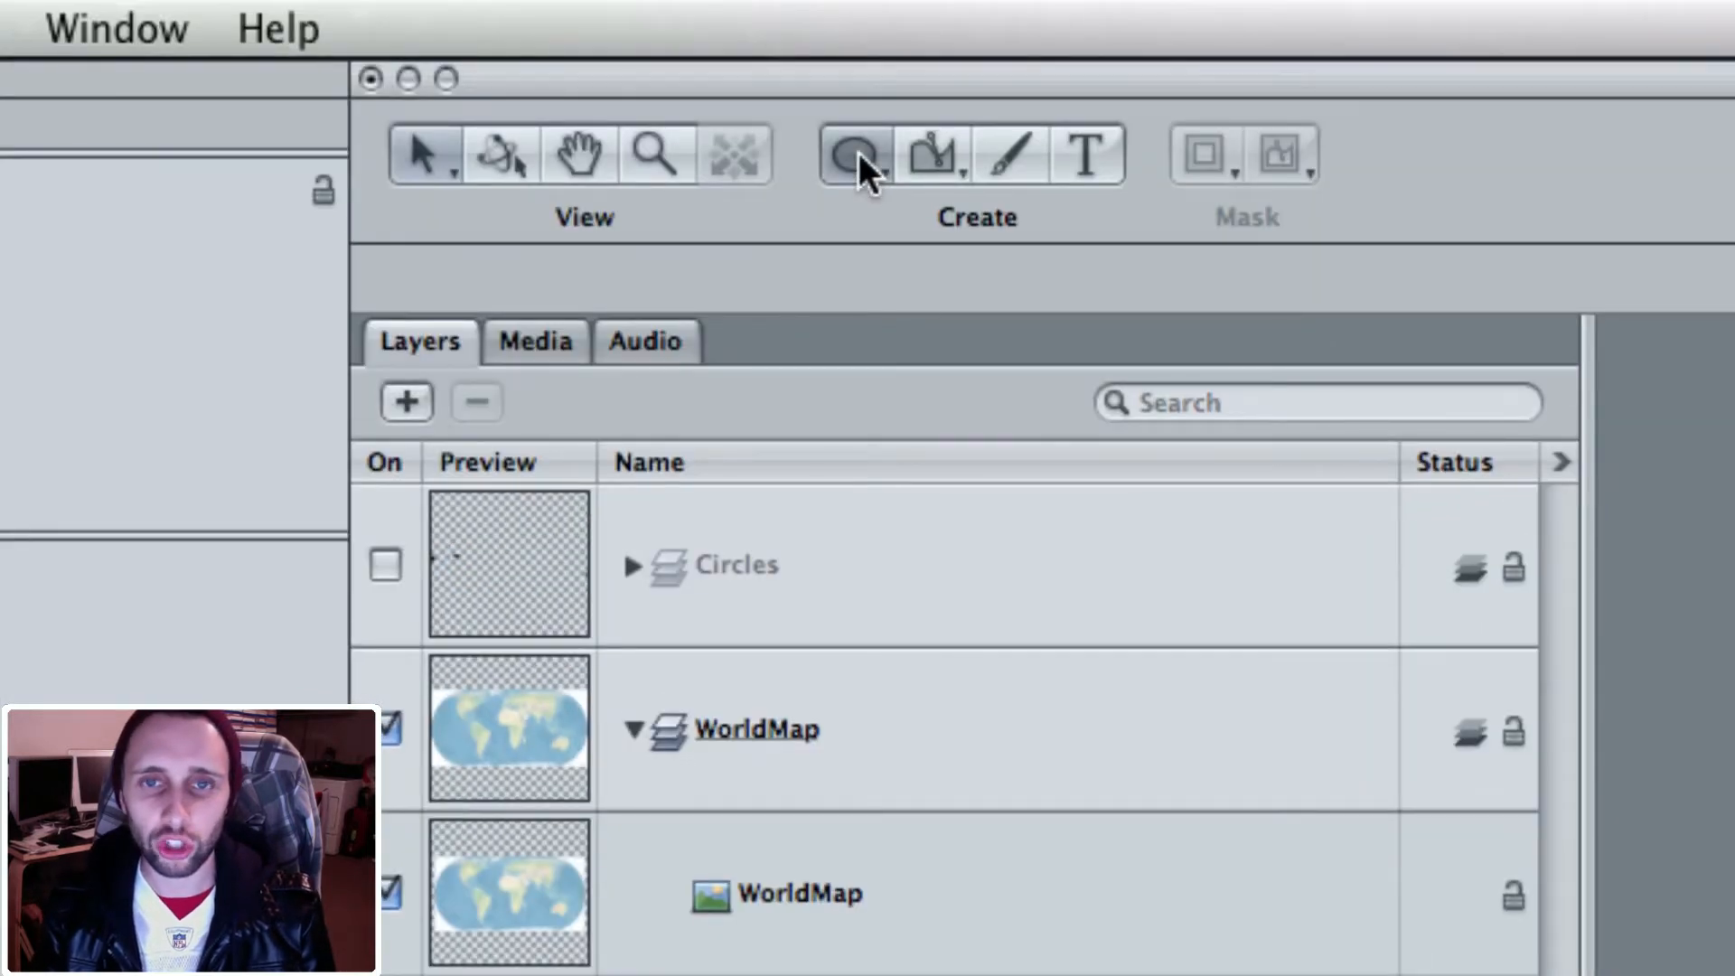
left_click(858, 154)
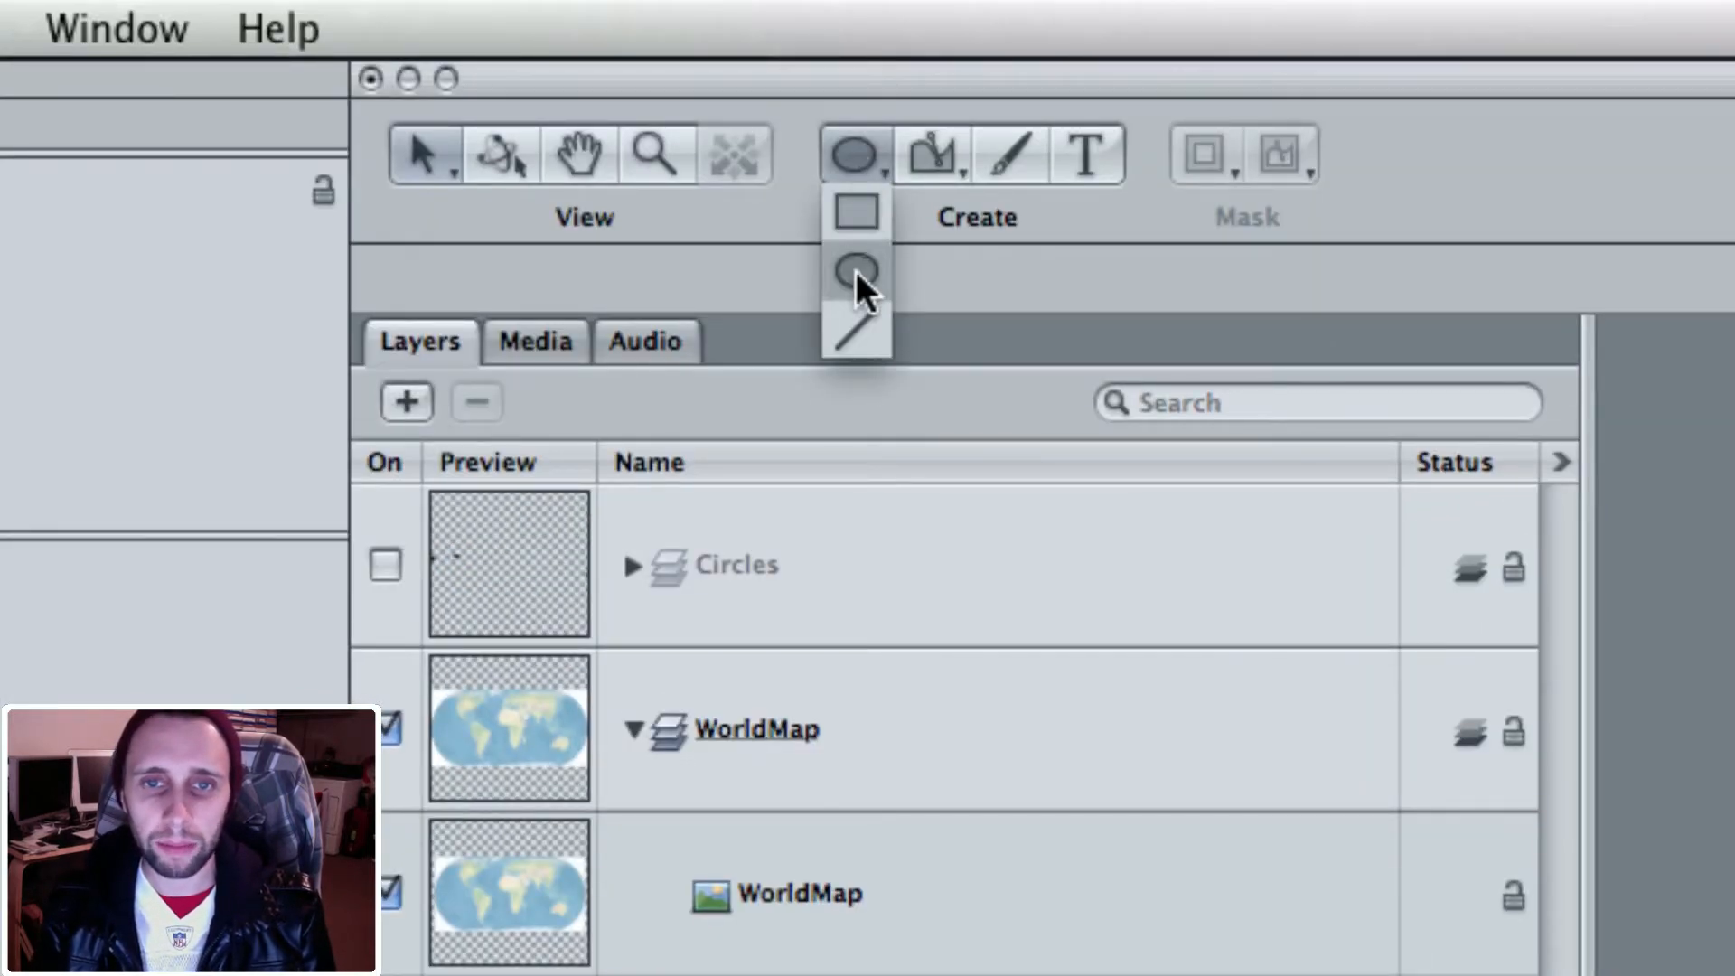
left_click(859, 155)
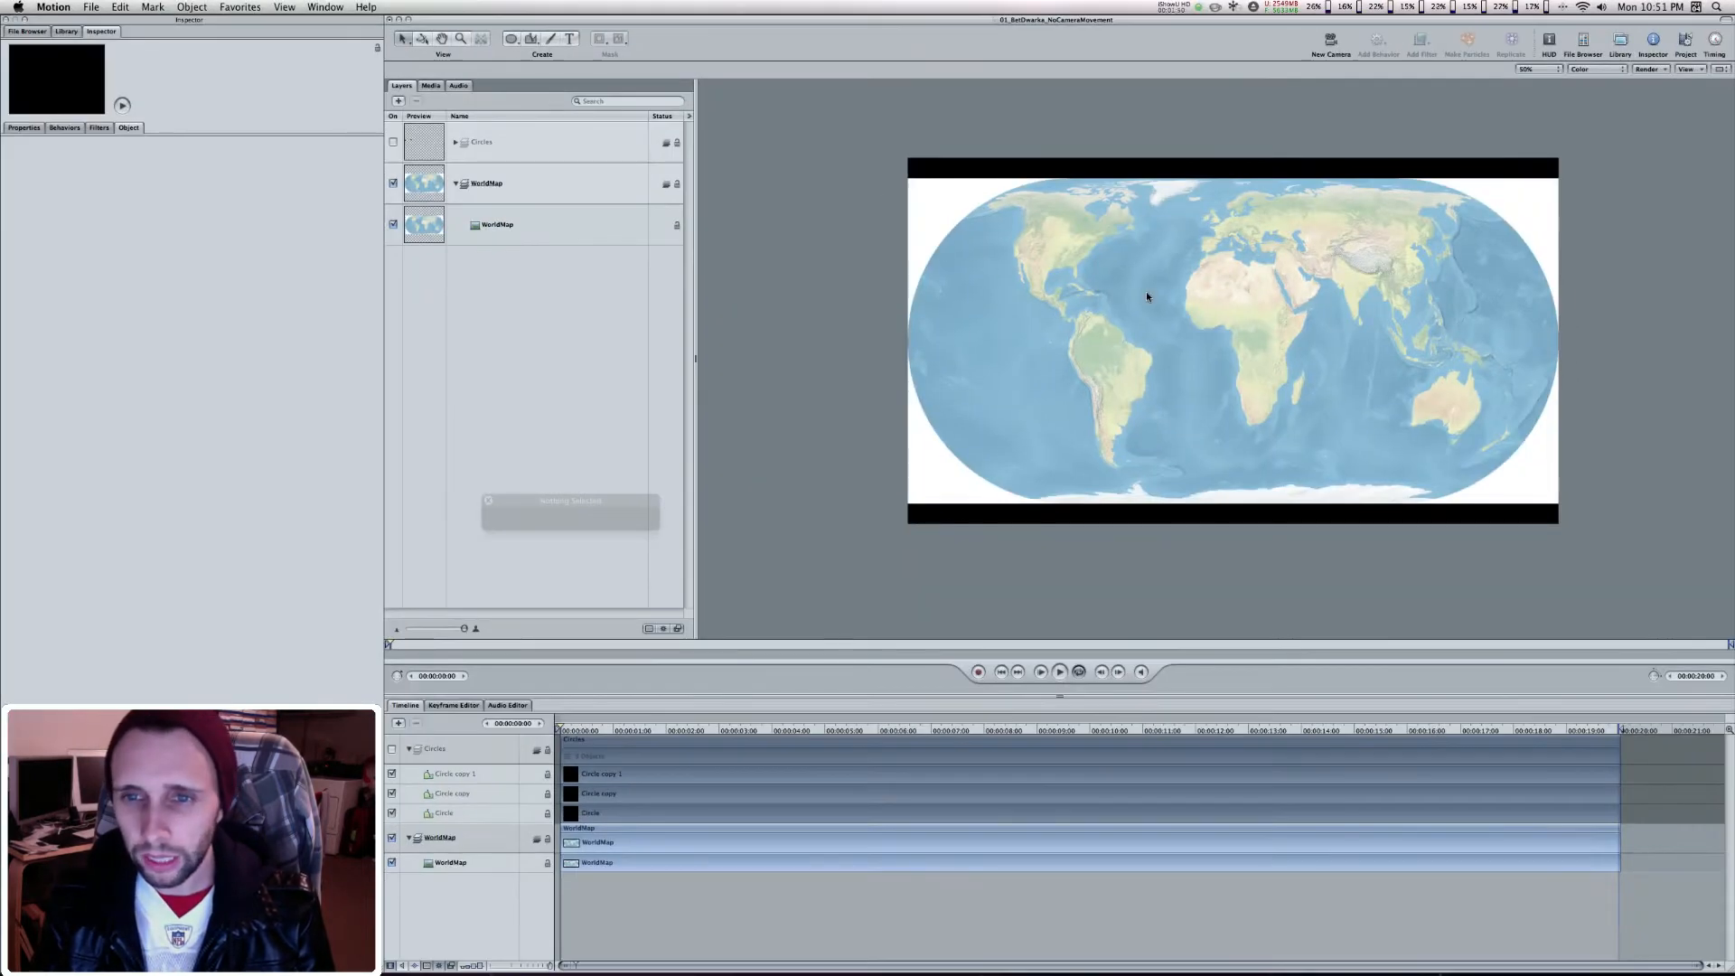
left_click(511, 38)
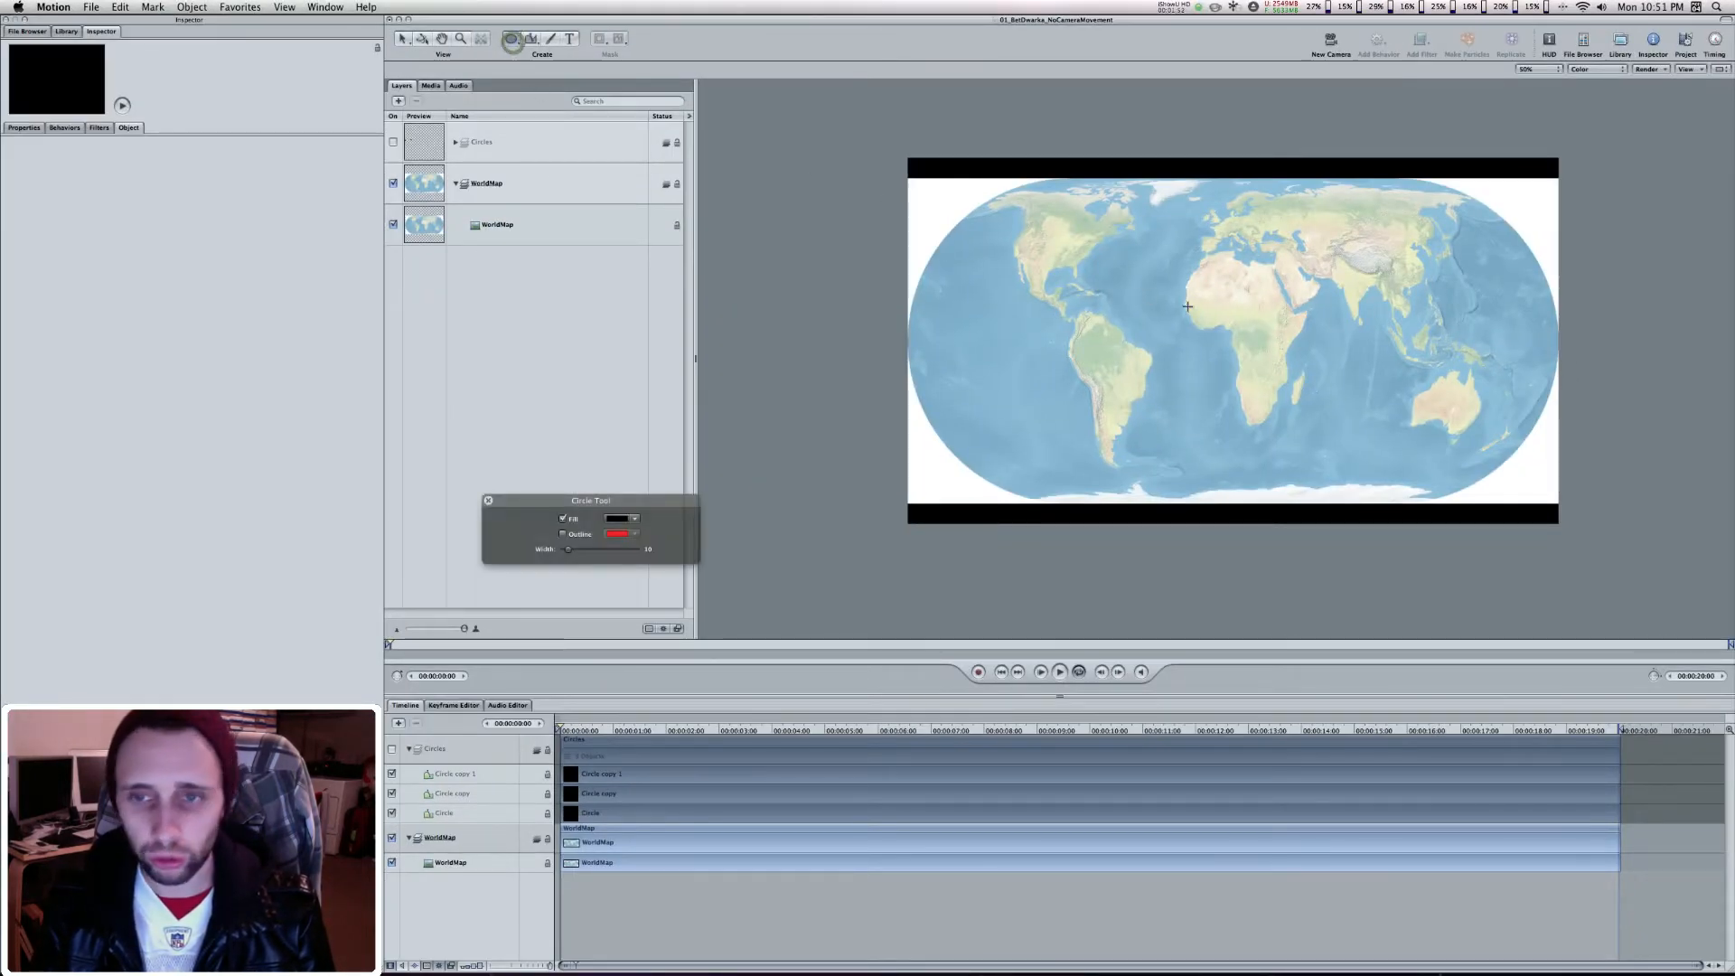
left_click(1115, 275)
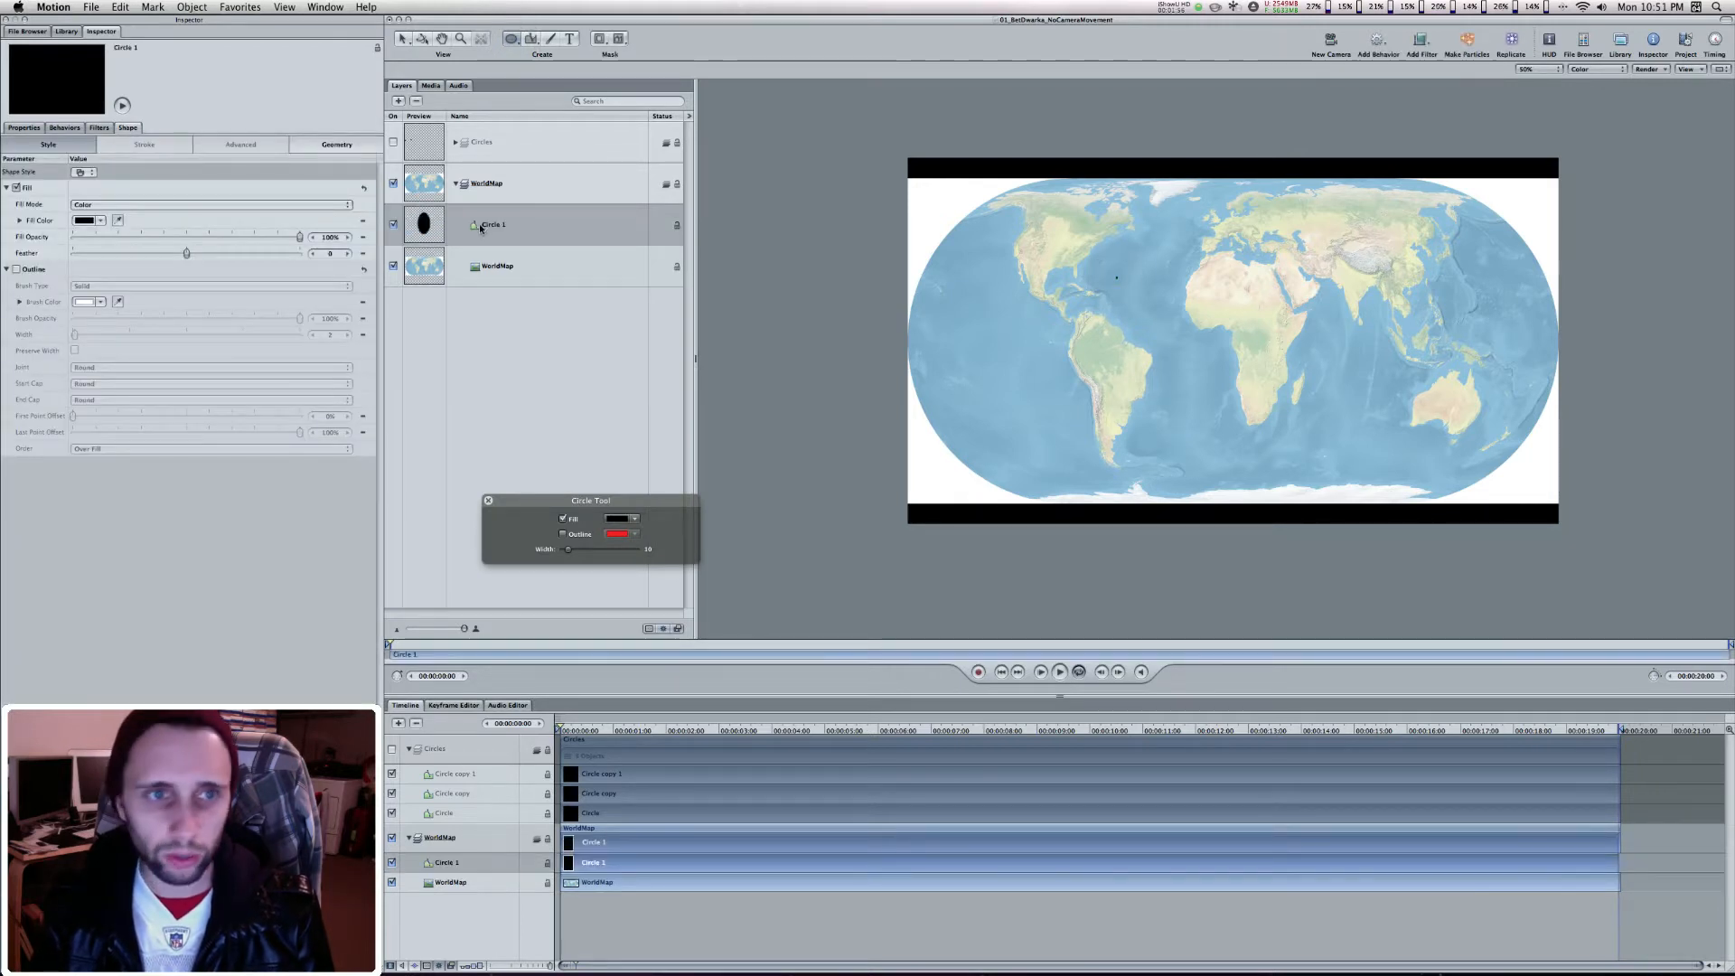
key("Delete")
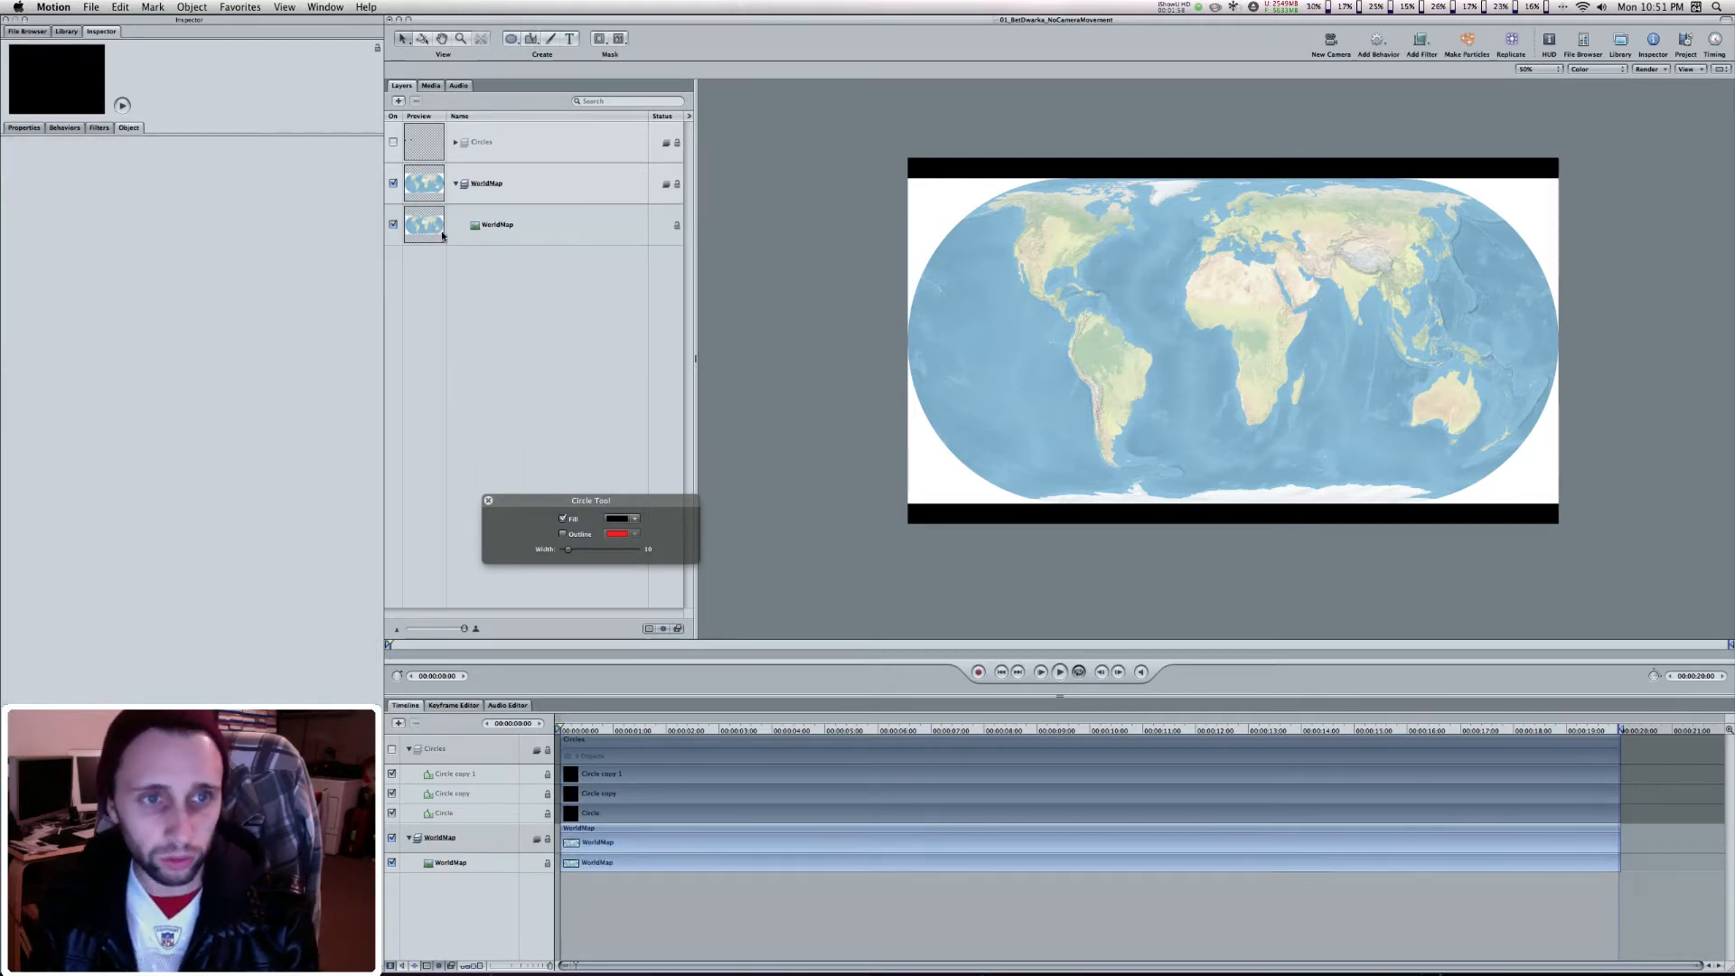
Draw a small black circle over the North Atlantic on the world map
left_click(512, 41)
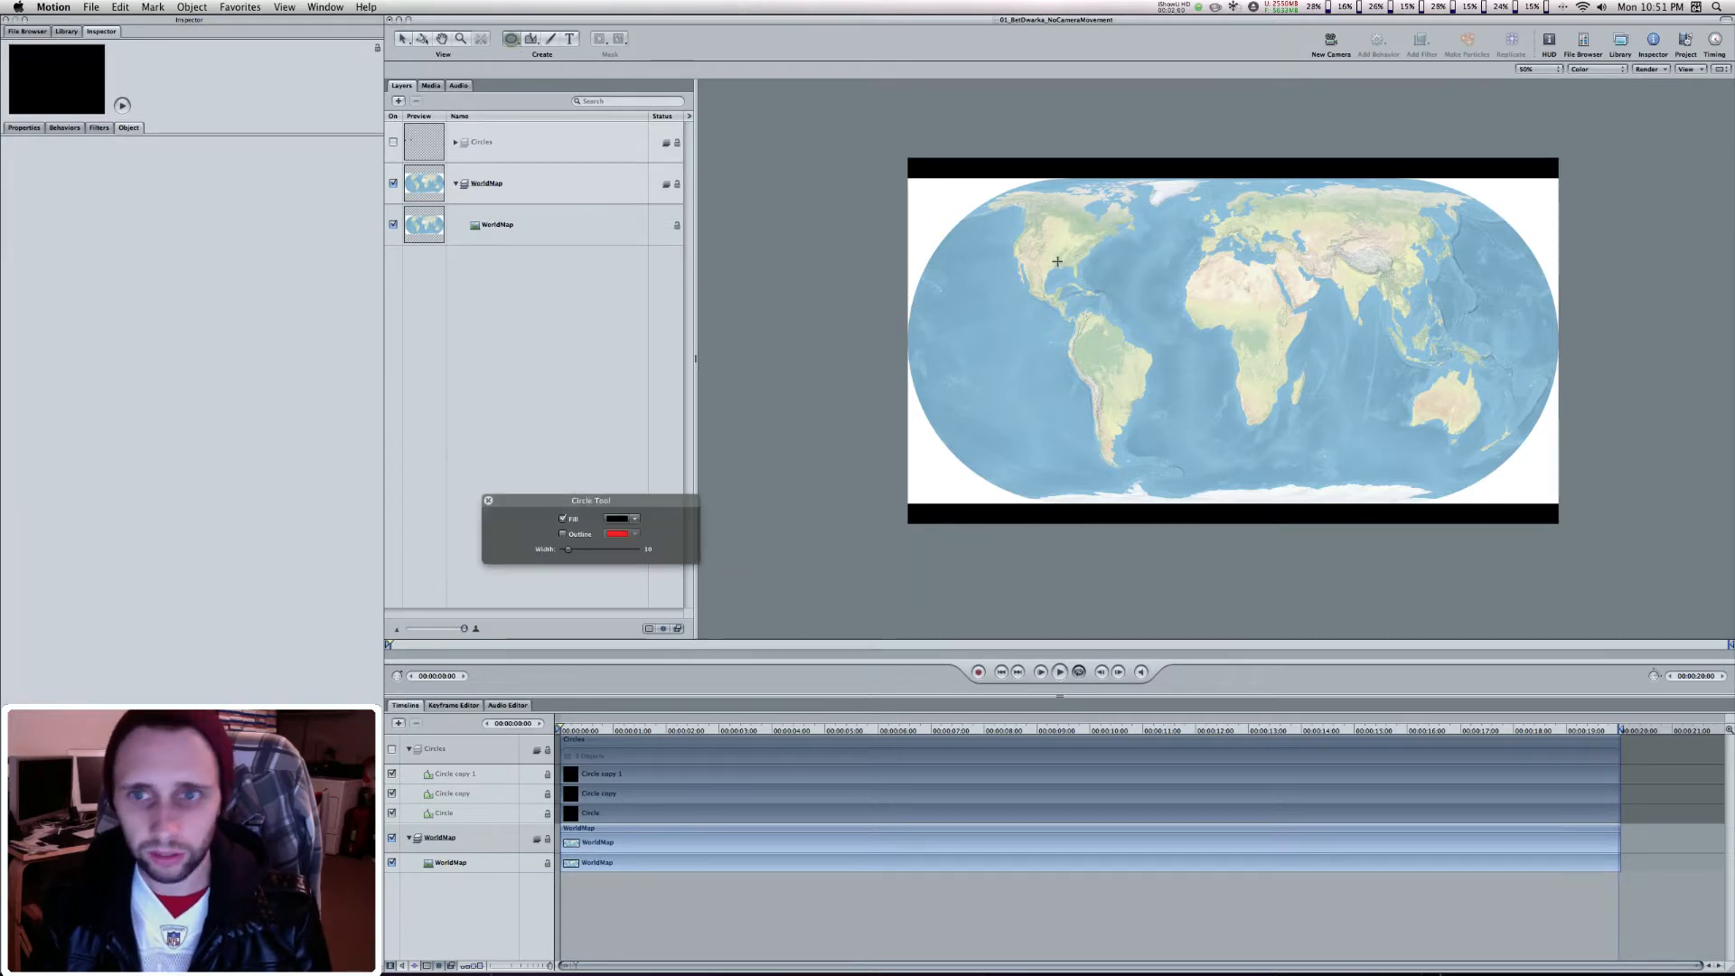
left_click(1130, 276)
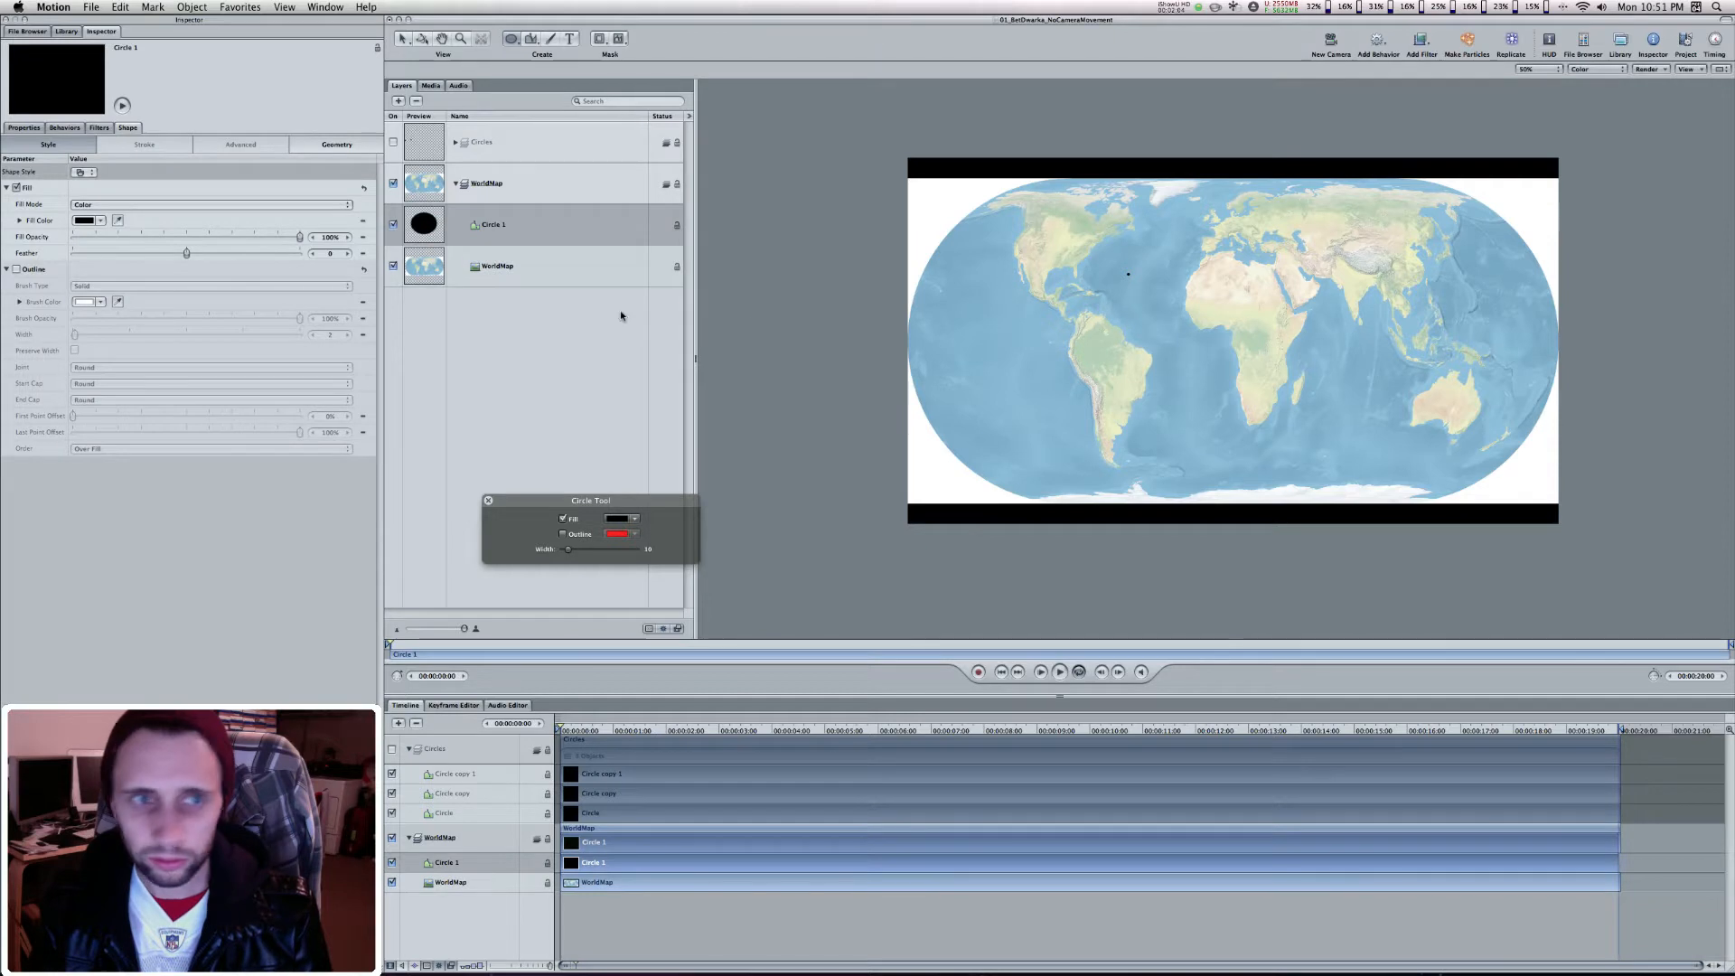
left_click(403, 40)
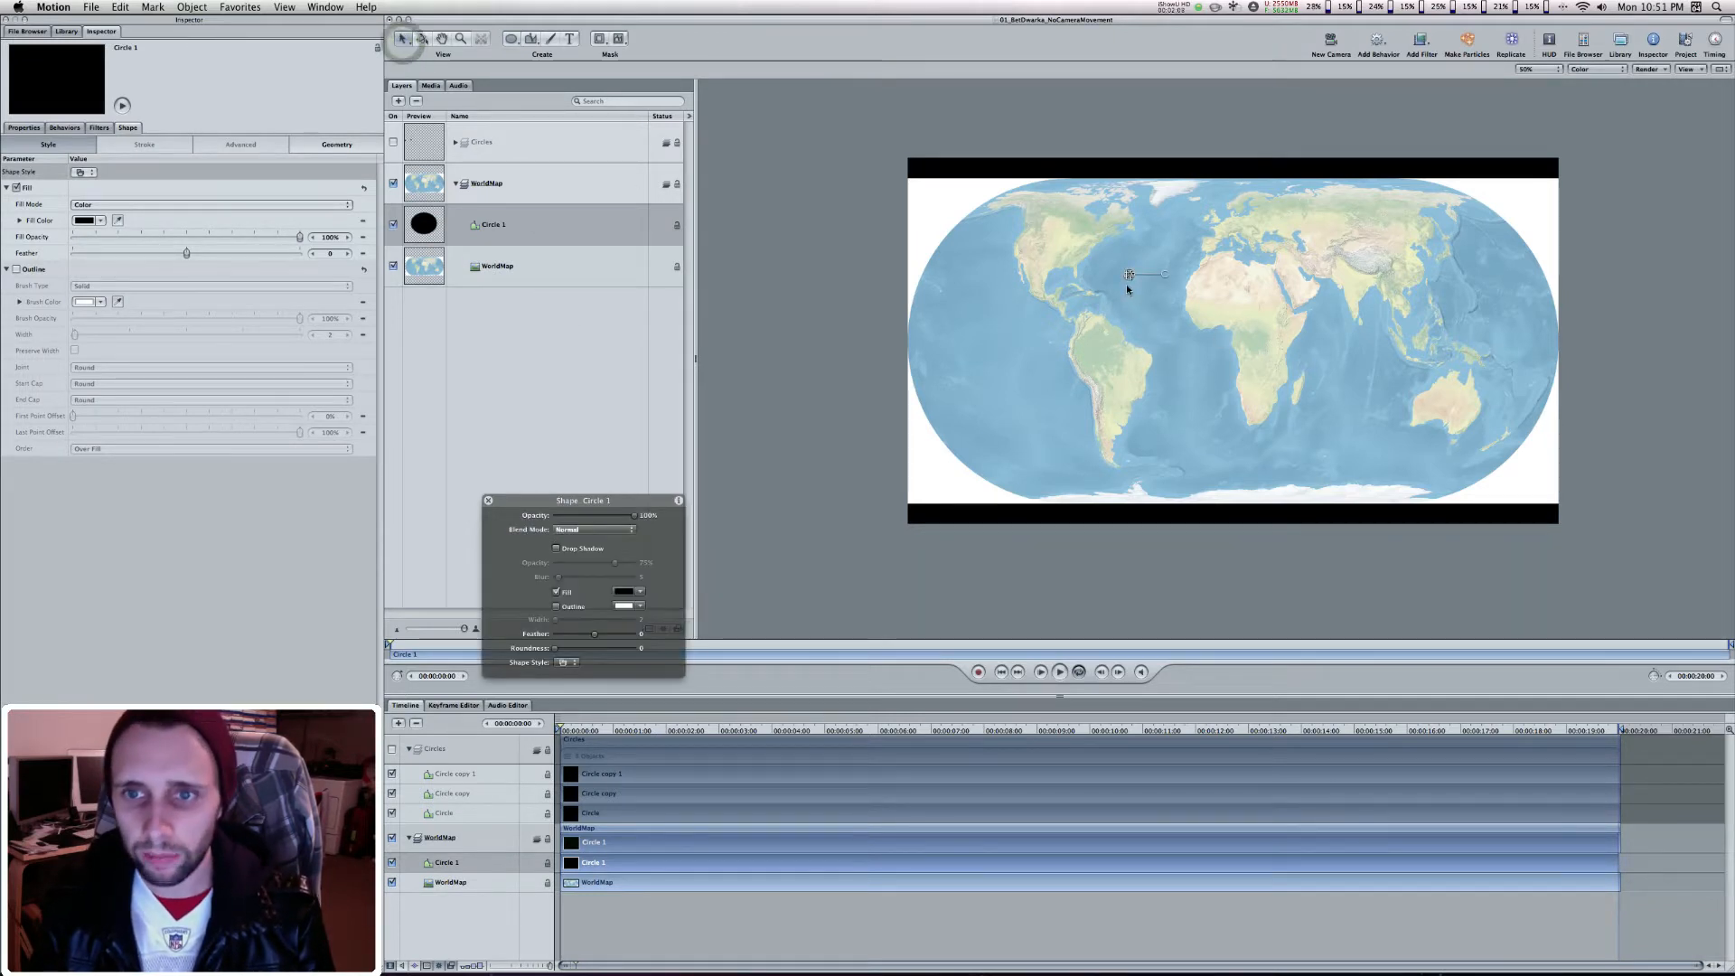
Move the circle onto Australia, duplicate it, and place the copy on India
left_click_drag(1128, 281, 1453, 405)
key("super+d")
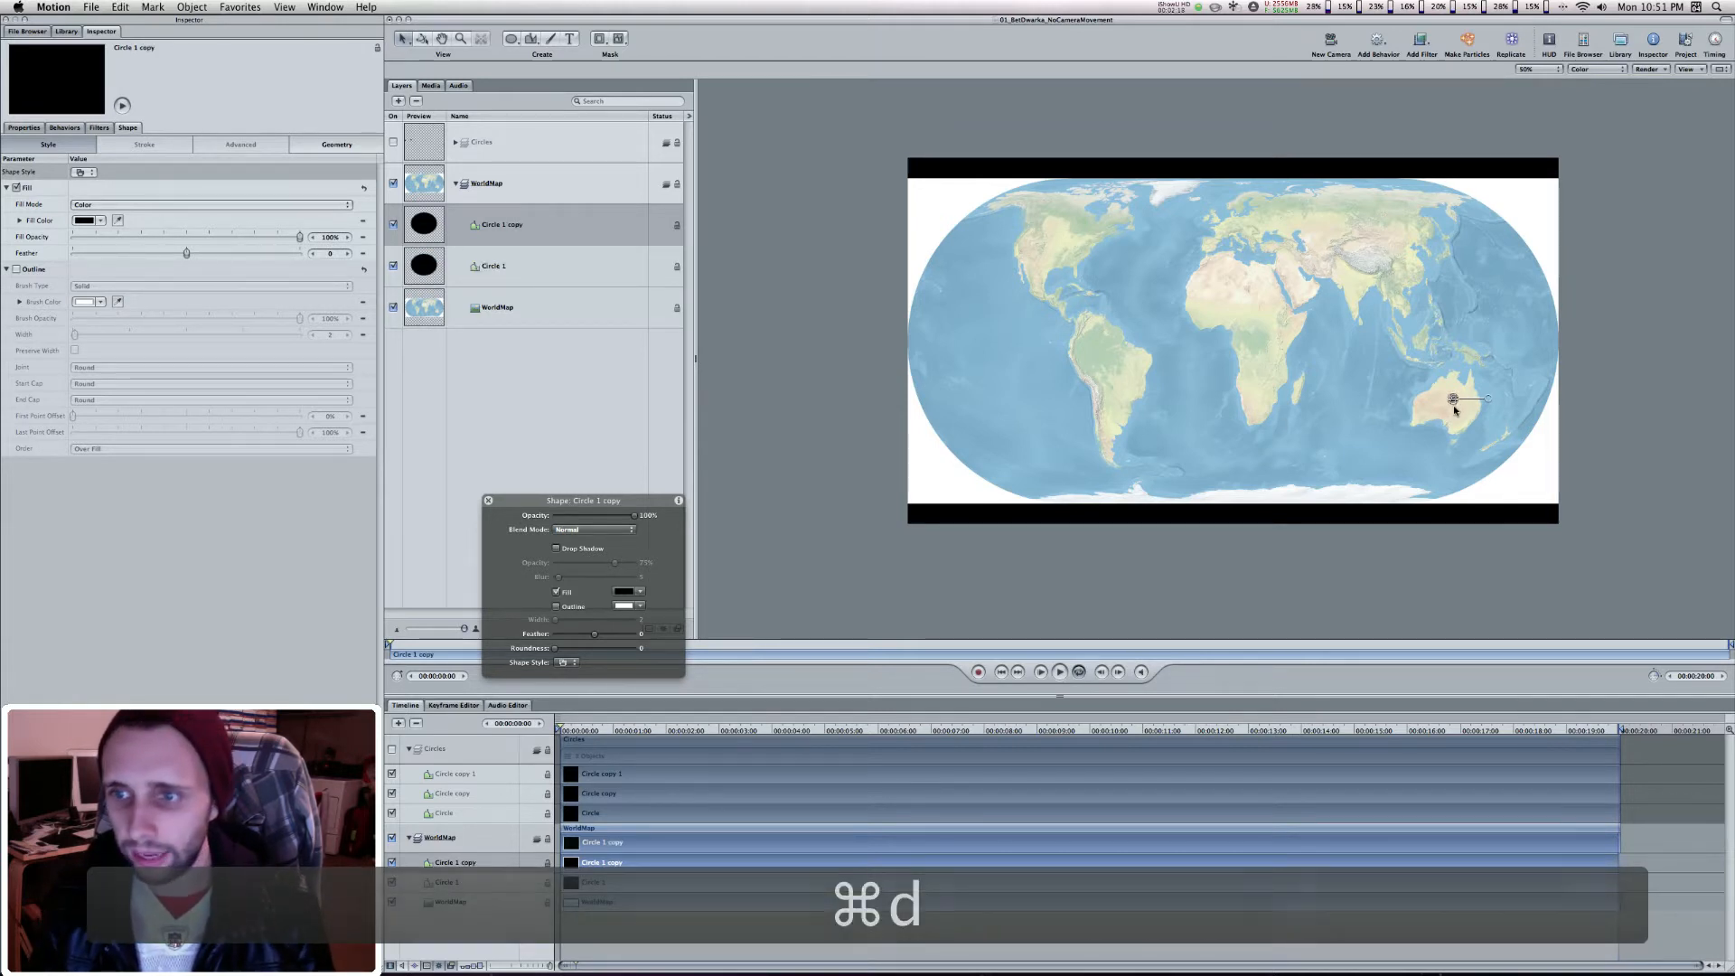
left_click(1452, 405)
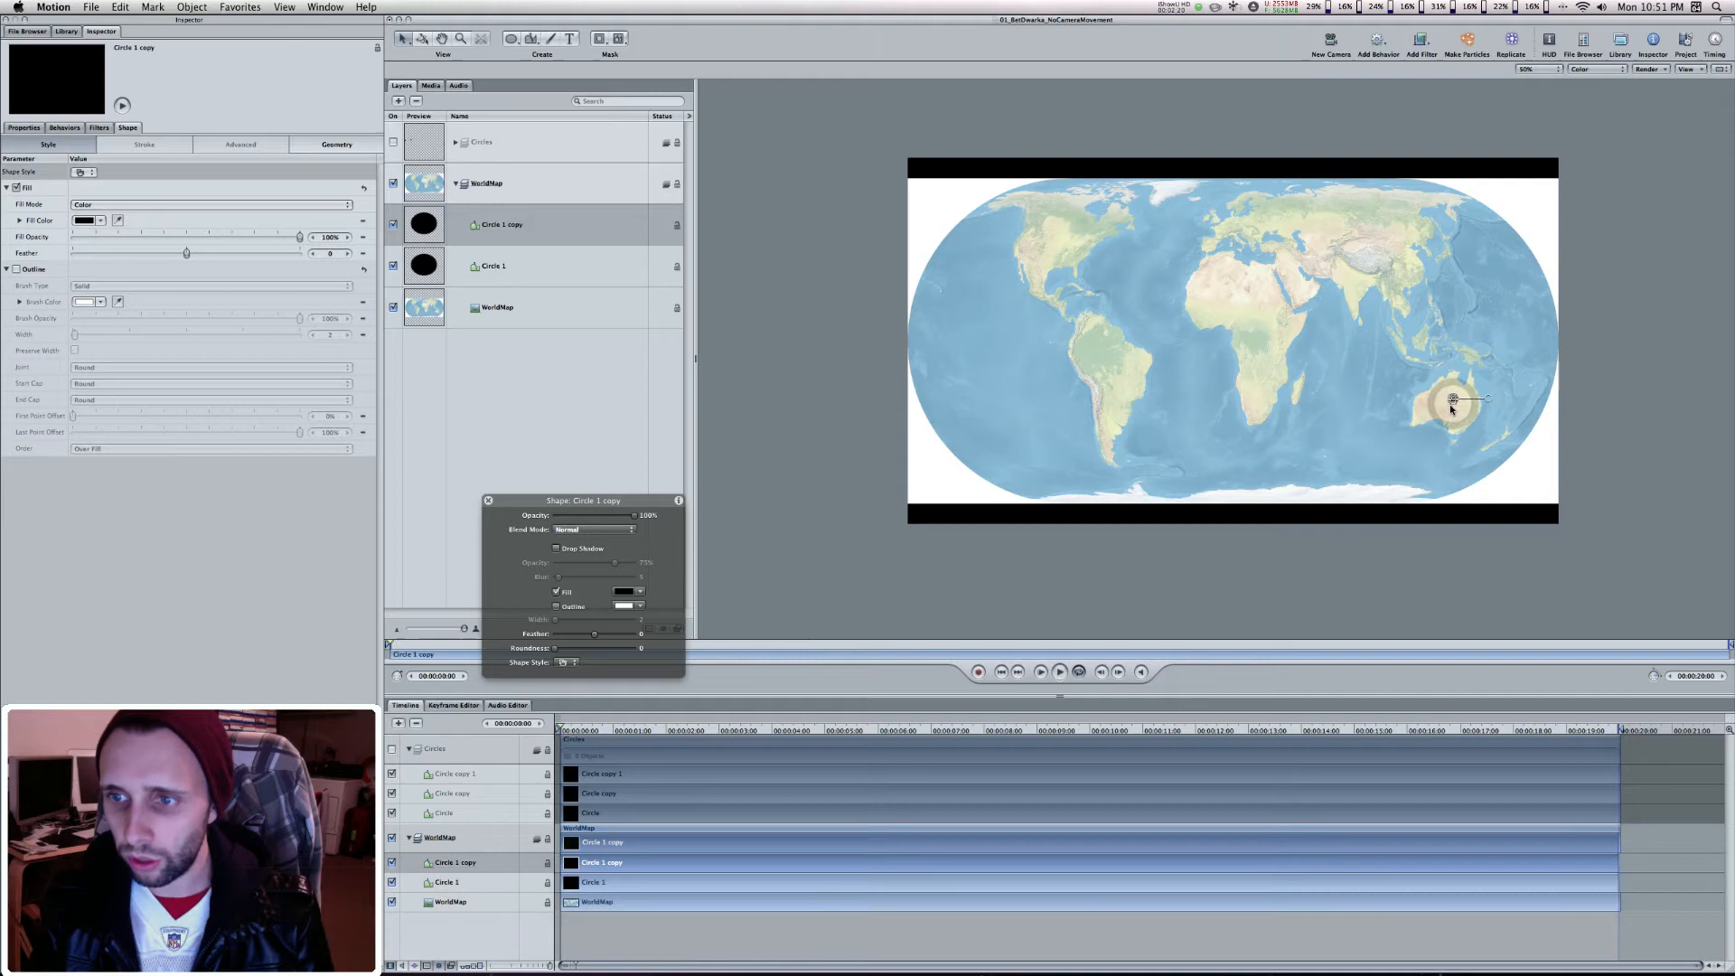
left_click_drag(1452, 405, 1352, 296)
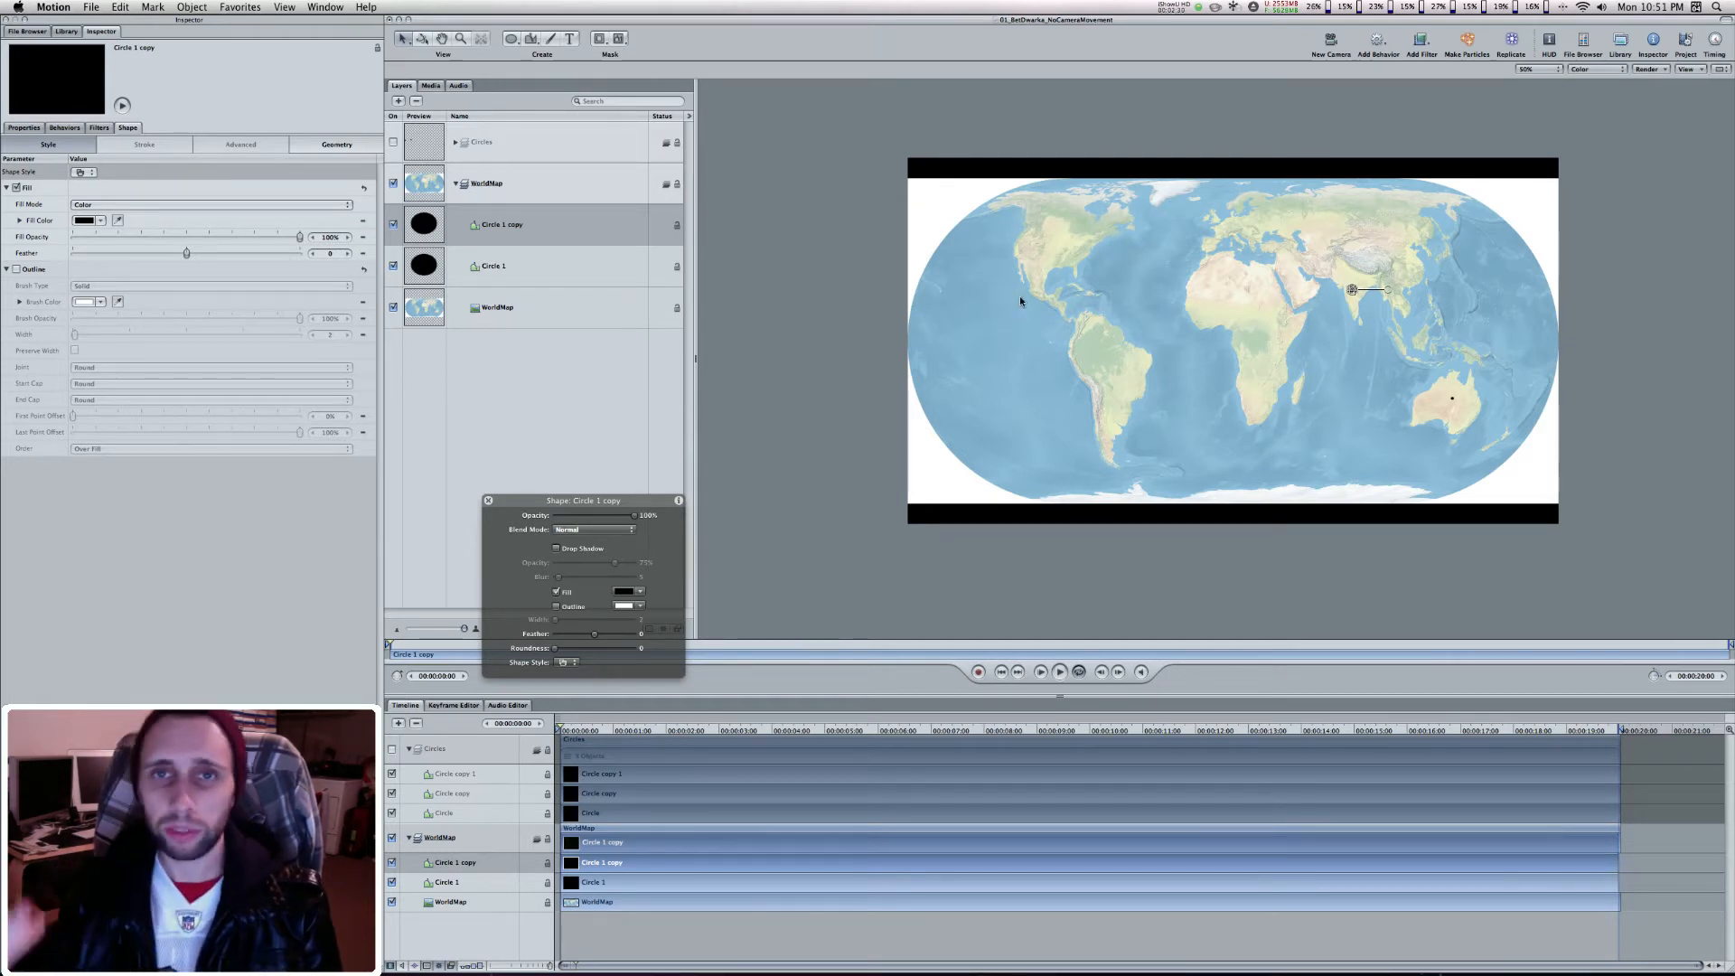
Delete both circles from the WorldMap group
left_click(503, 251)
left_click(513, 207, "shift")
key("Delete")
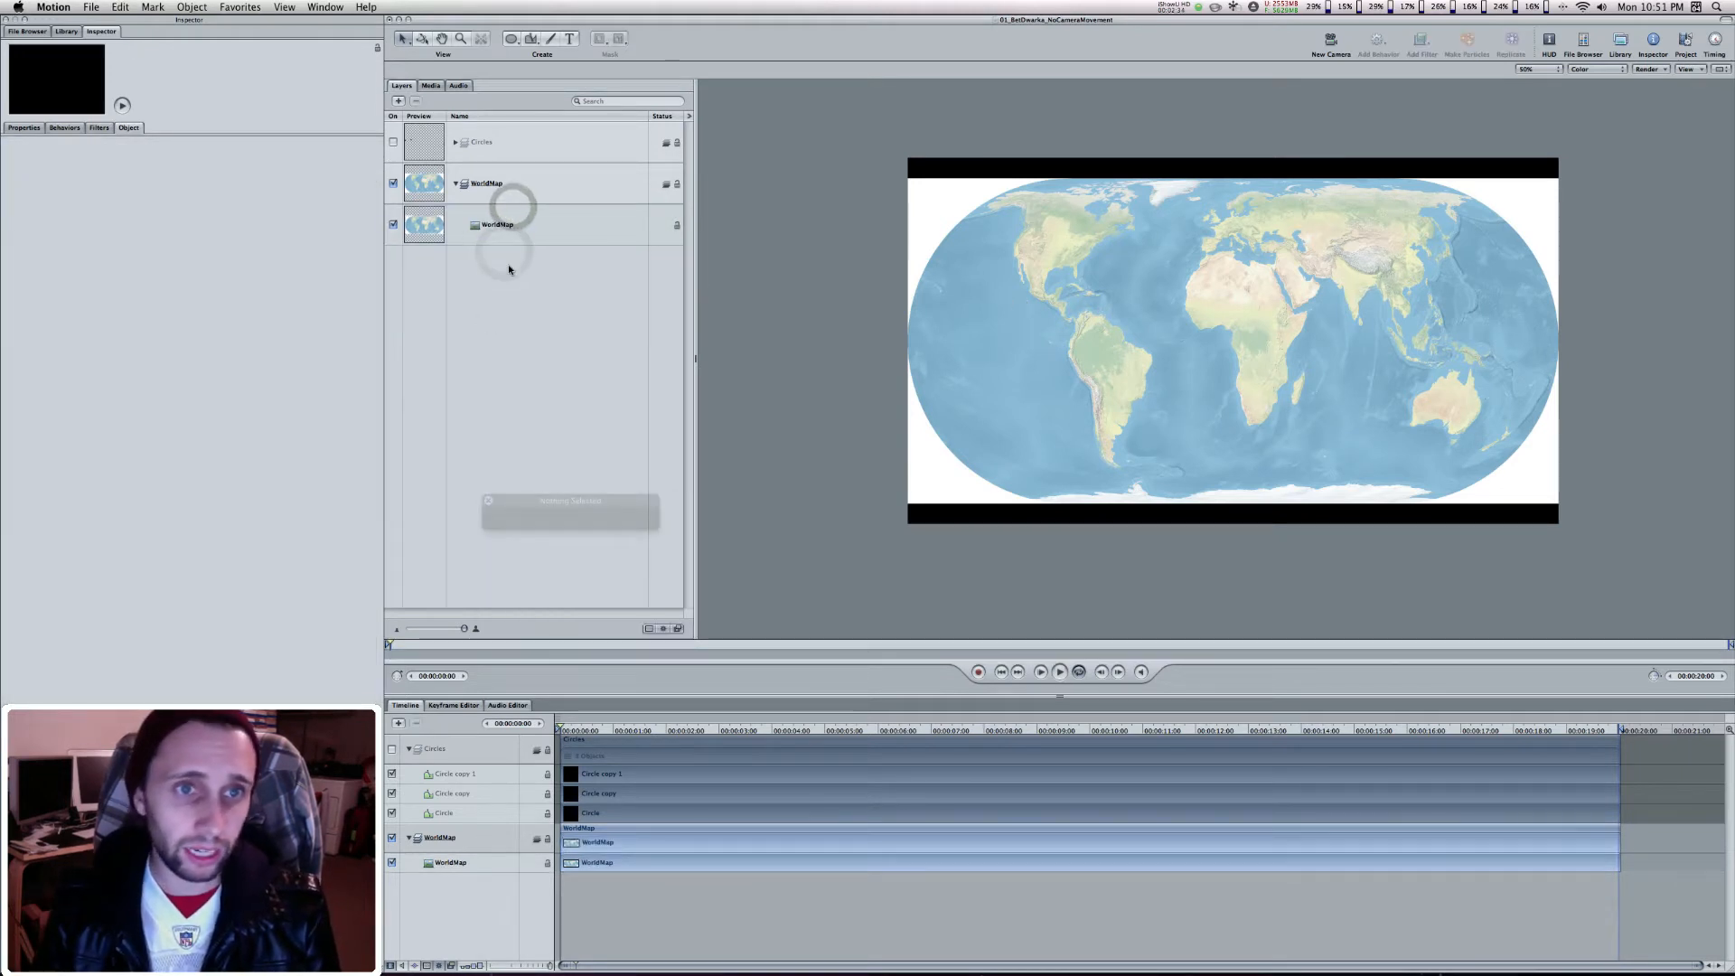
Show the Circles group and draw a short horizontal red line over the Pacific with the Line tool
left_click(394, 142)
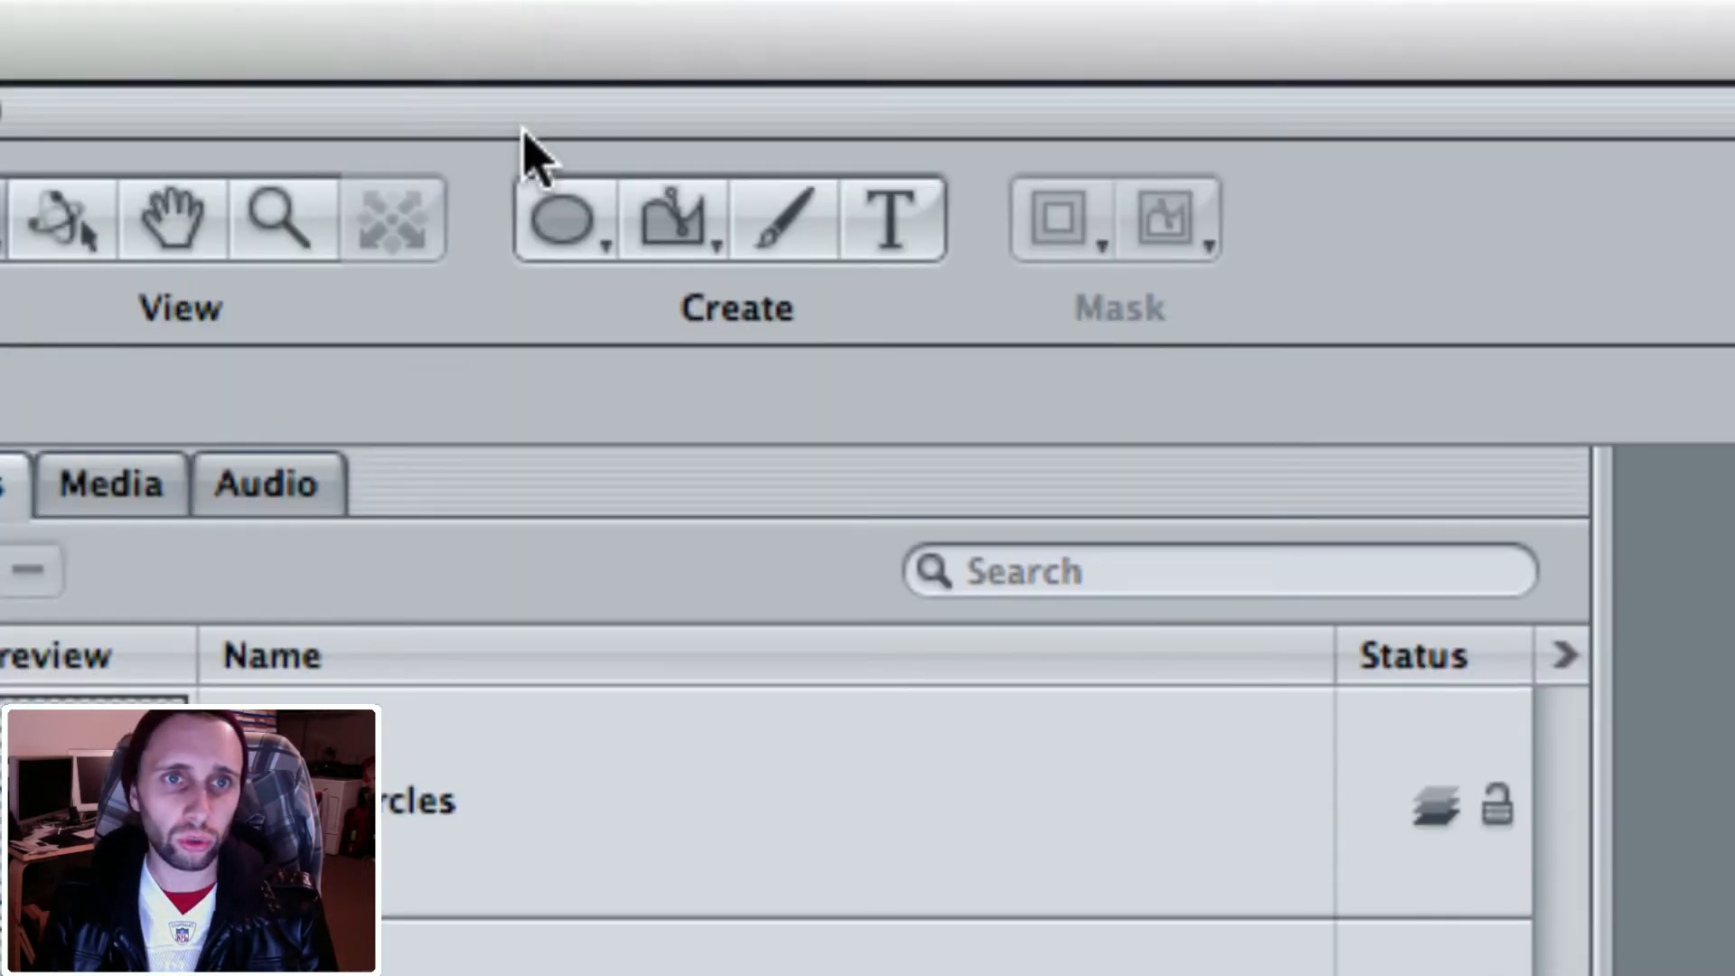
left_click(509, 37)
left_click_drag(560, 221, 586, 474)
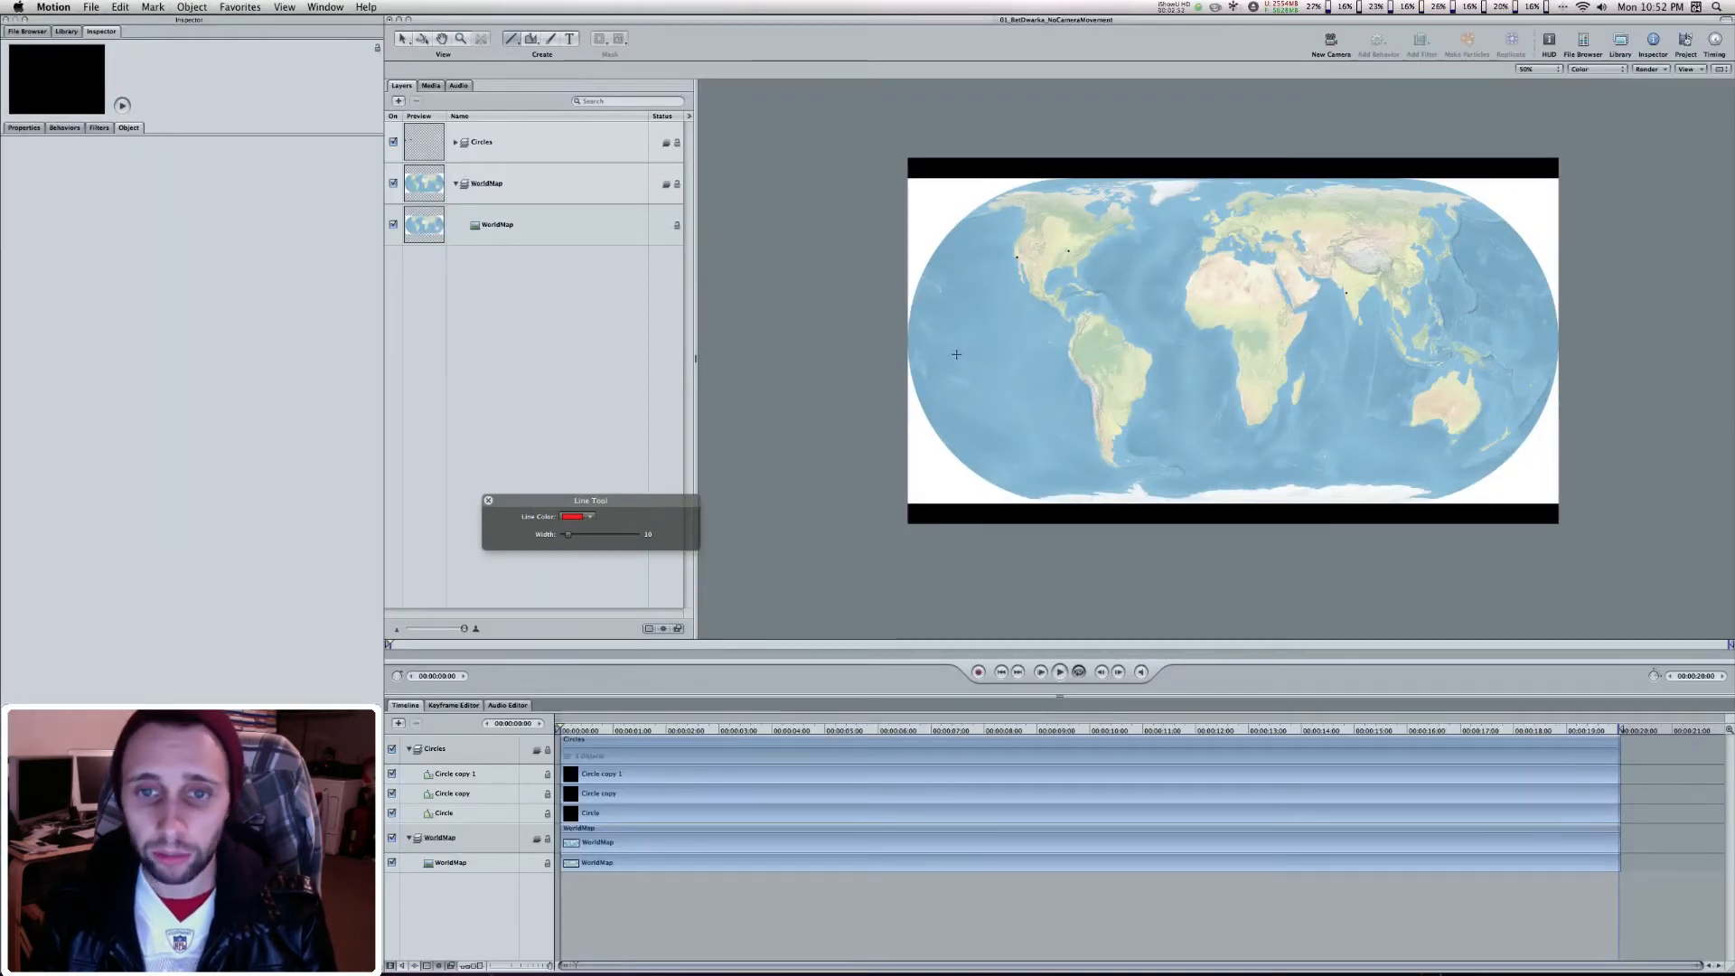
left_click_drag(953, 354, 1029, 355)
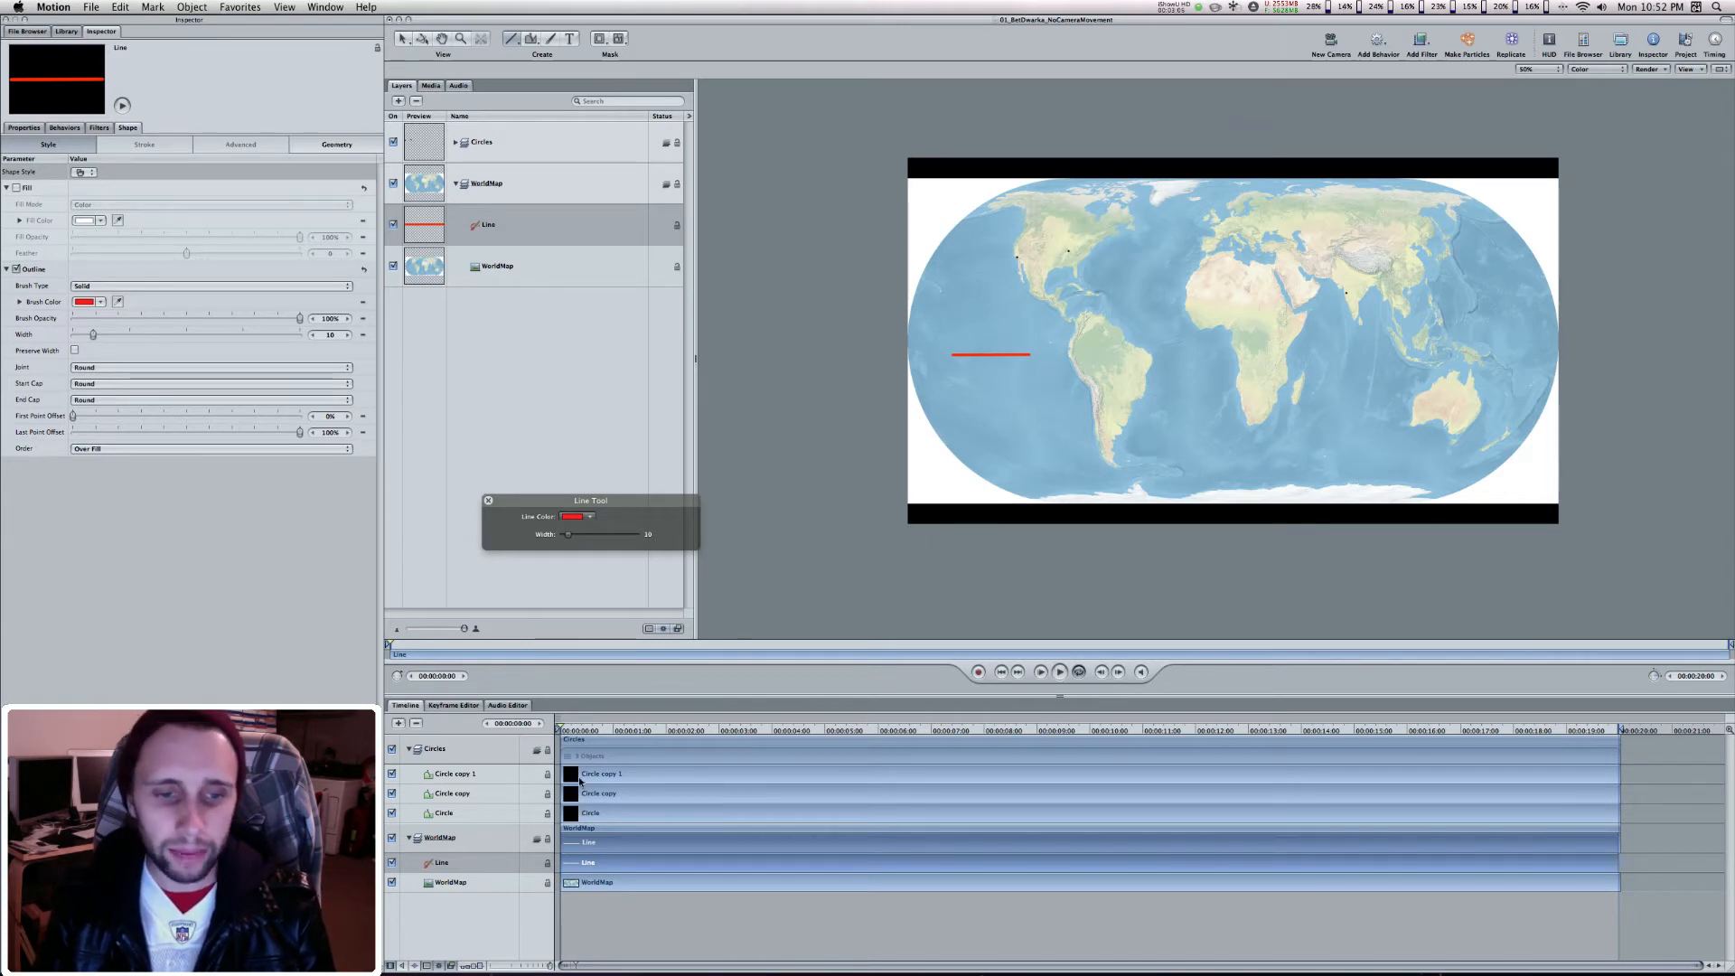
left_click_drag(568, 707, 1079, 741)
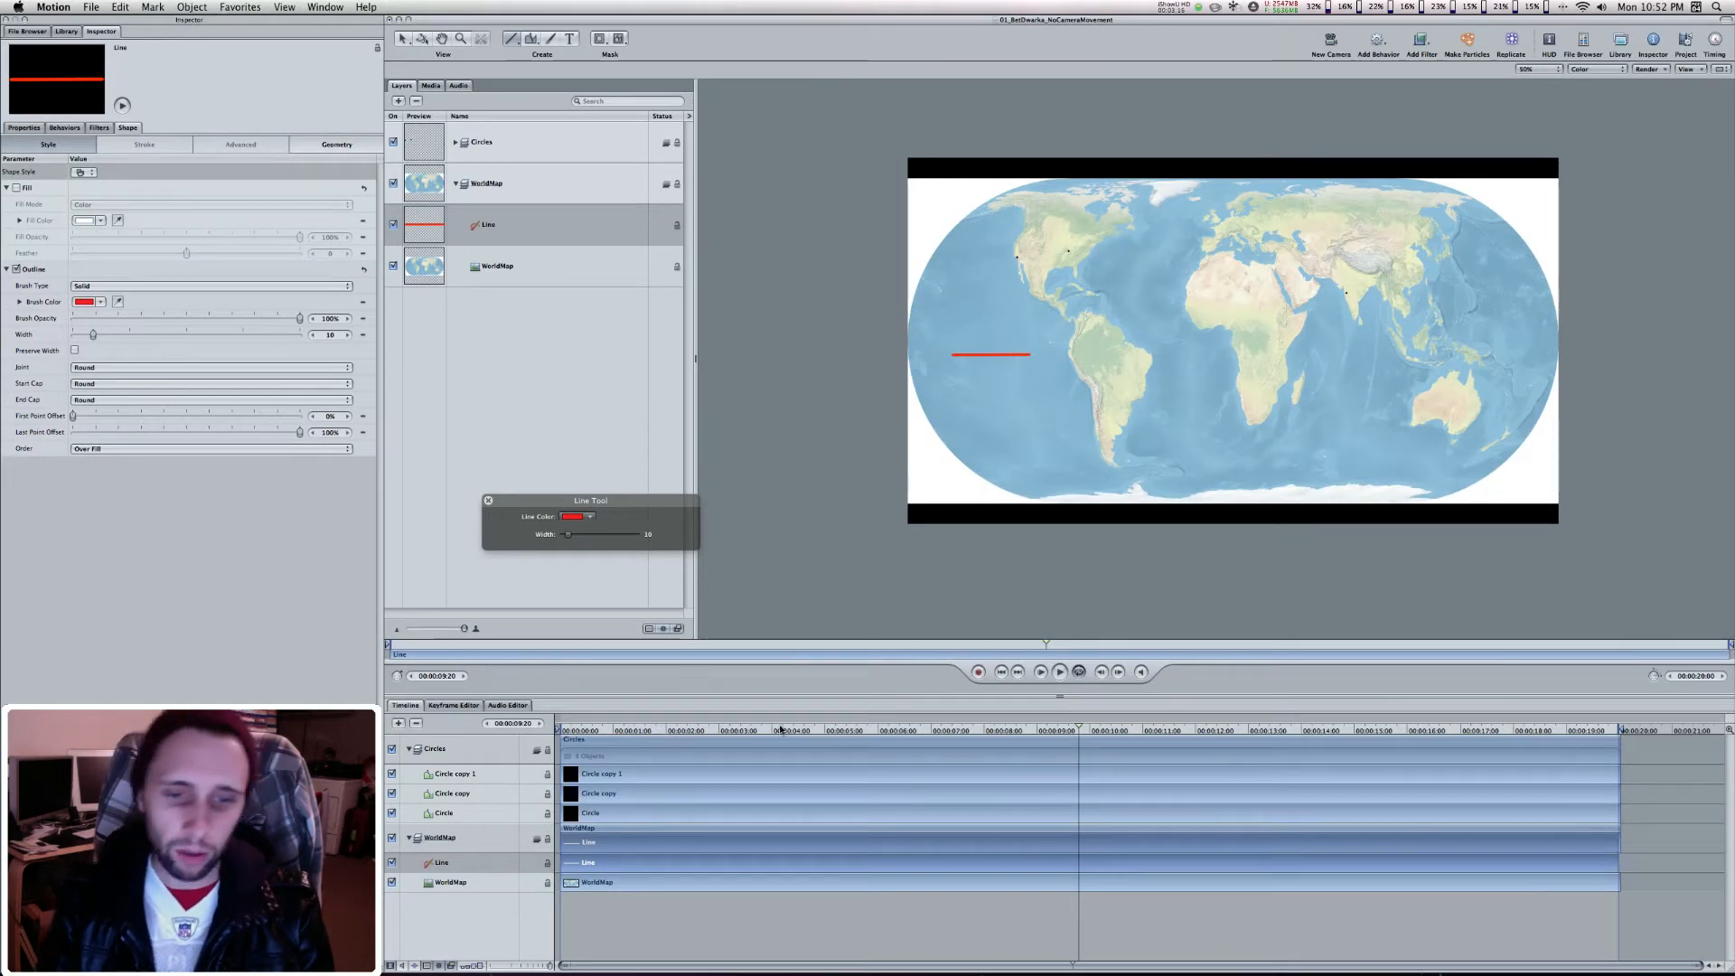
left_click_drag(680, 725, 522, 726)
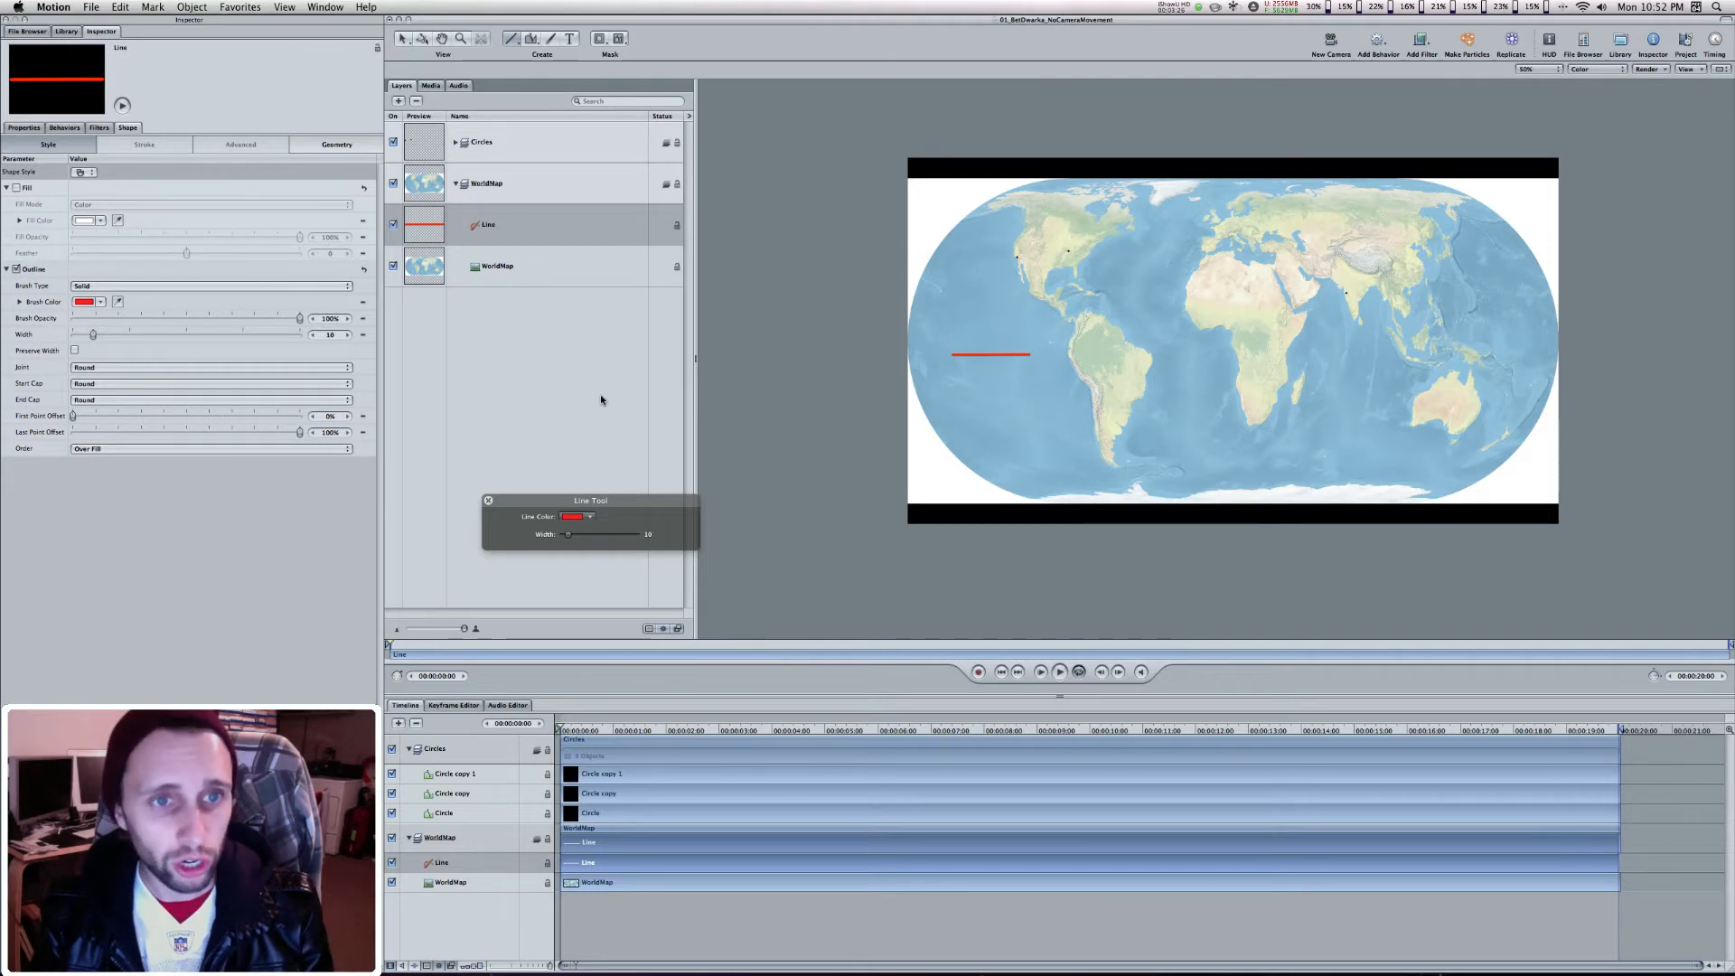
Set the red line's outline width to 5 and move the line over the southern United States
left_click(566, 238)
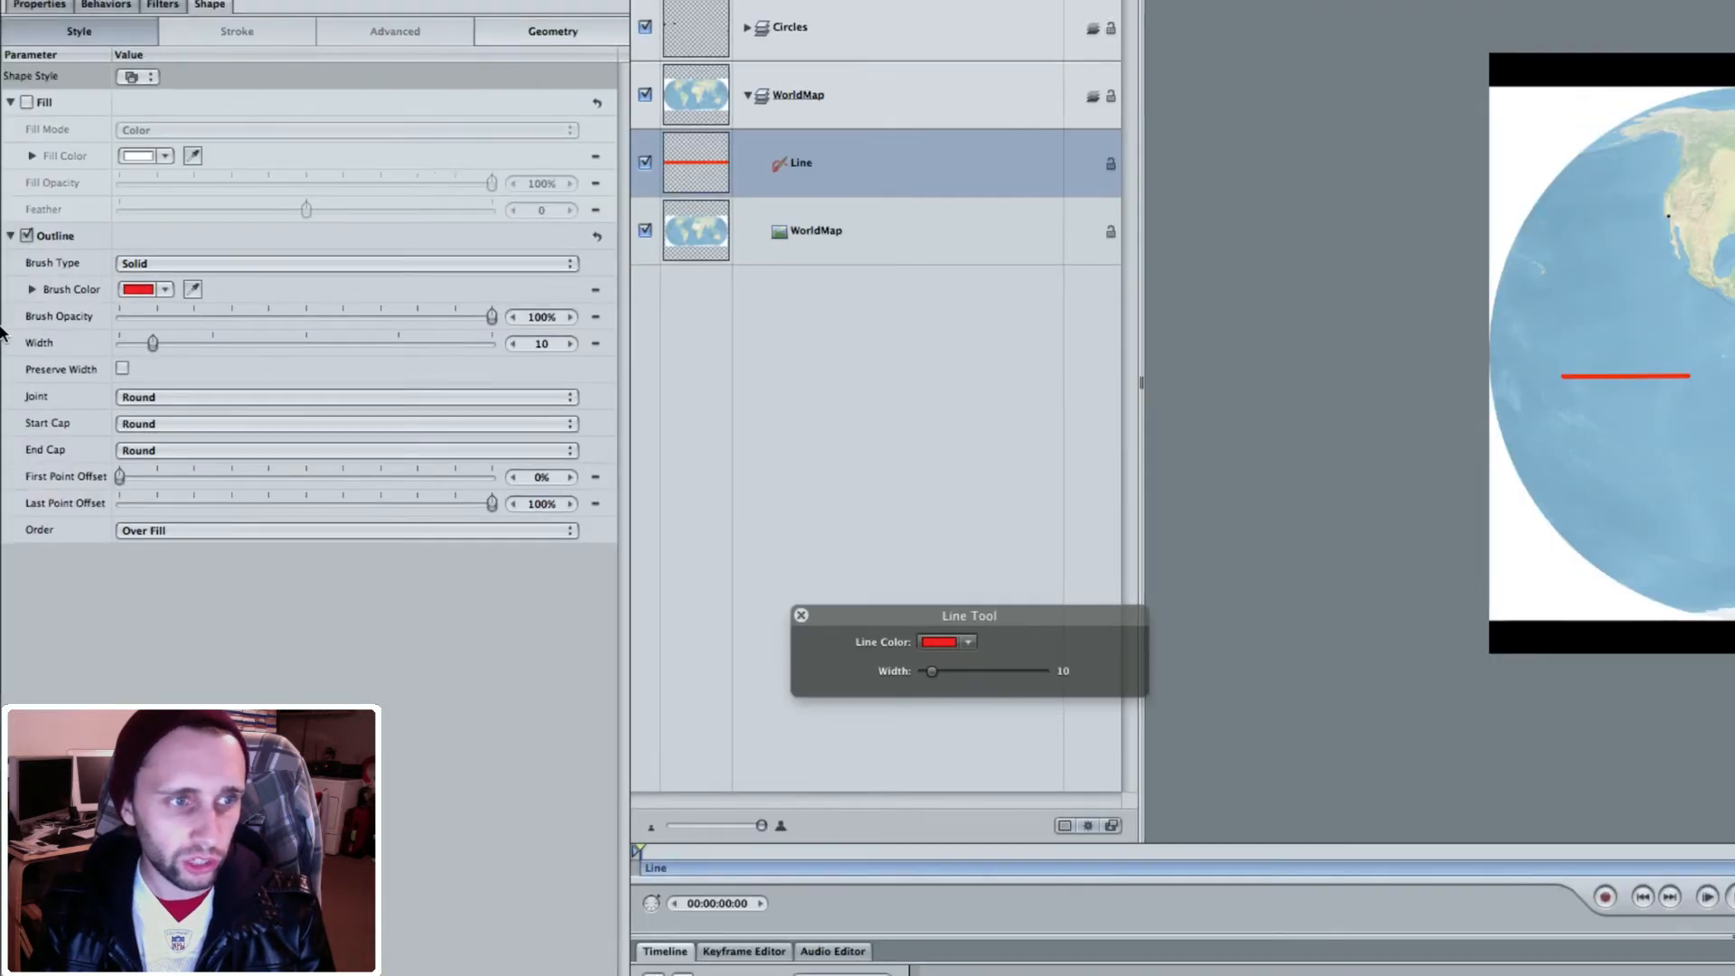
type("5")
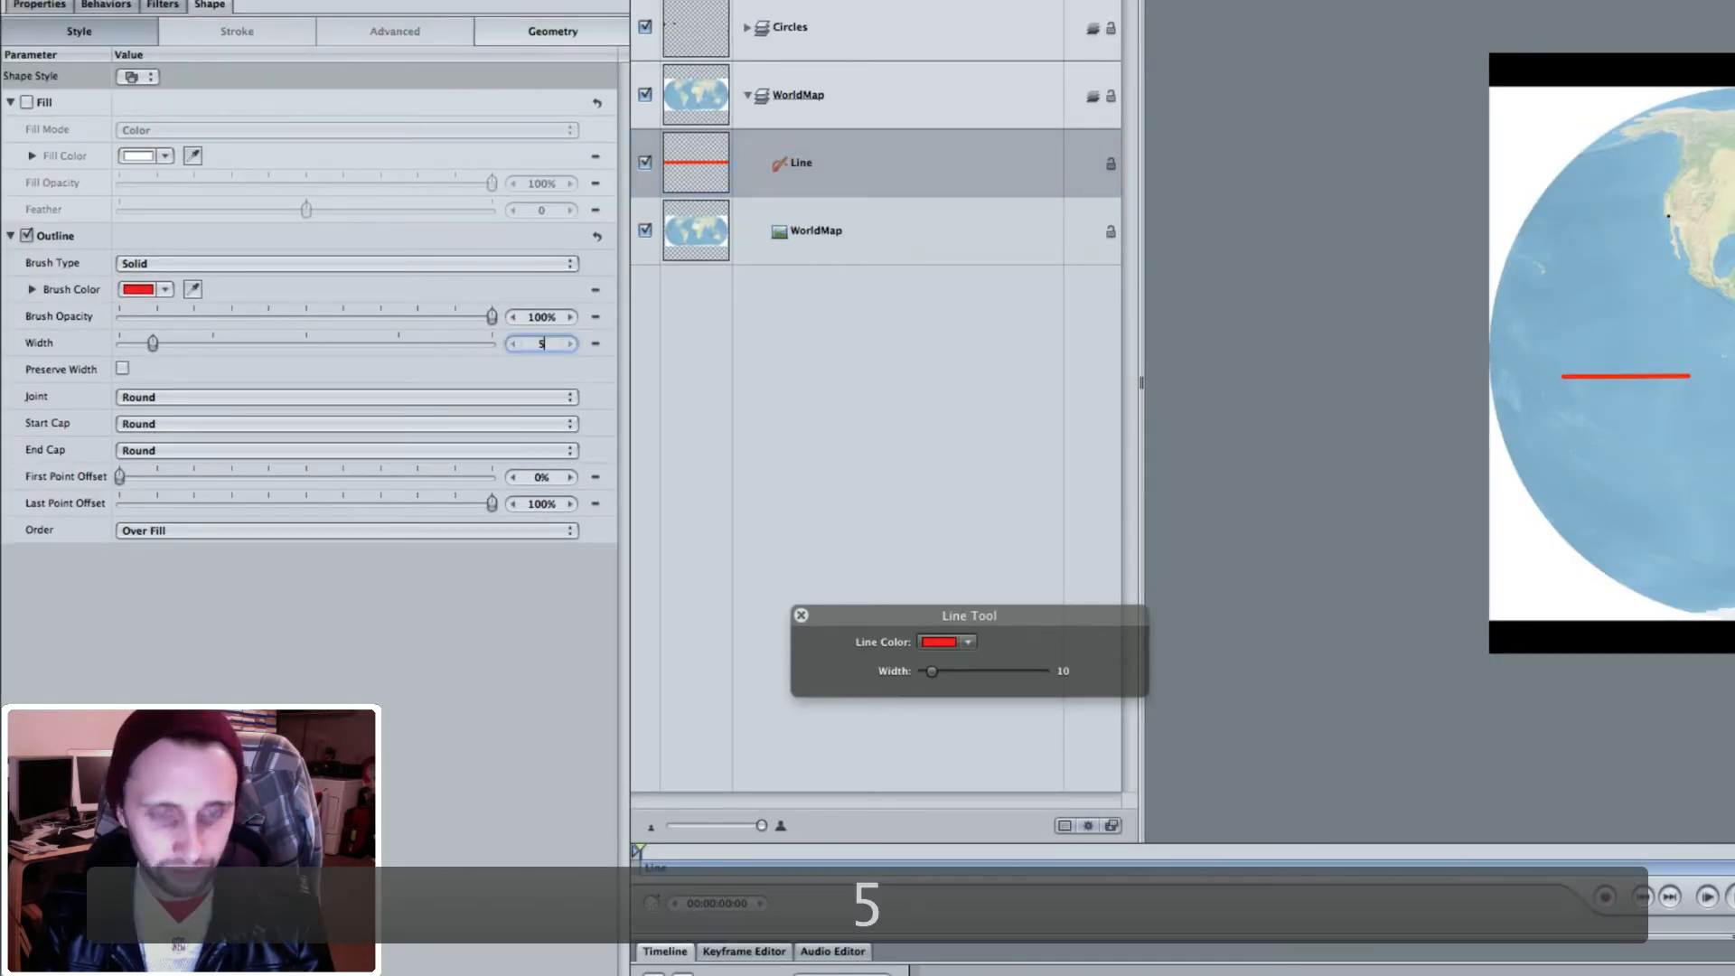
key("Return")
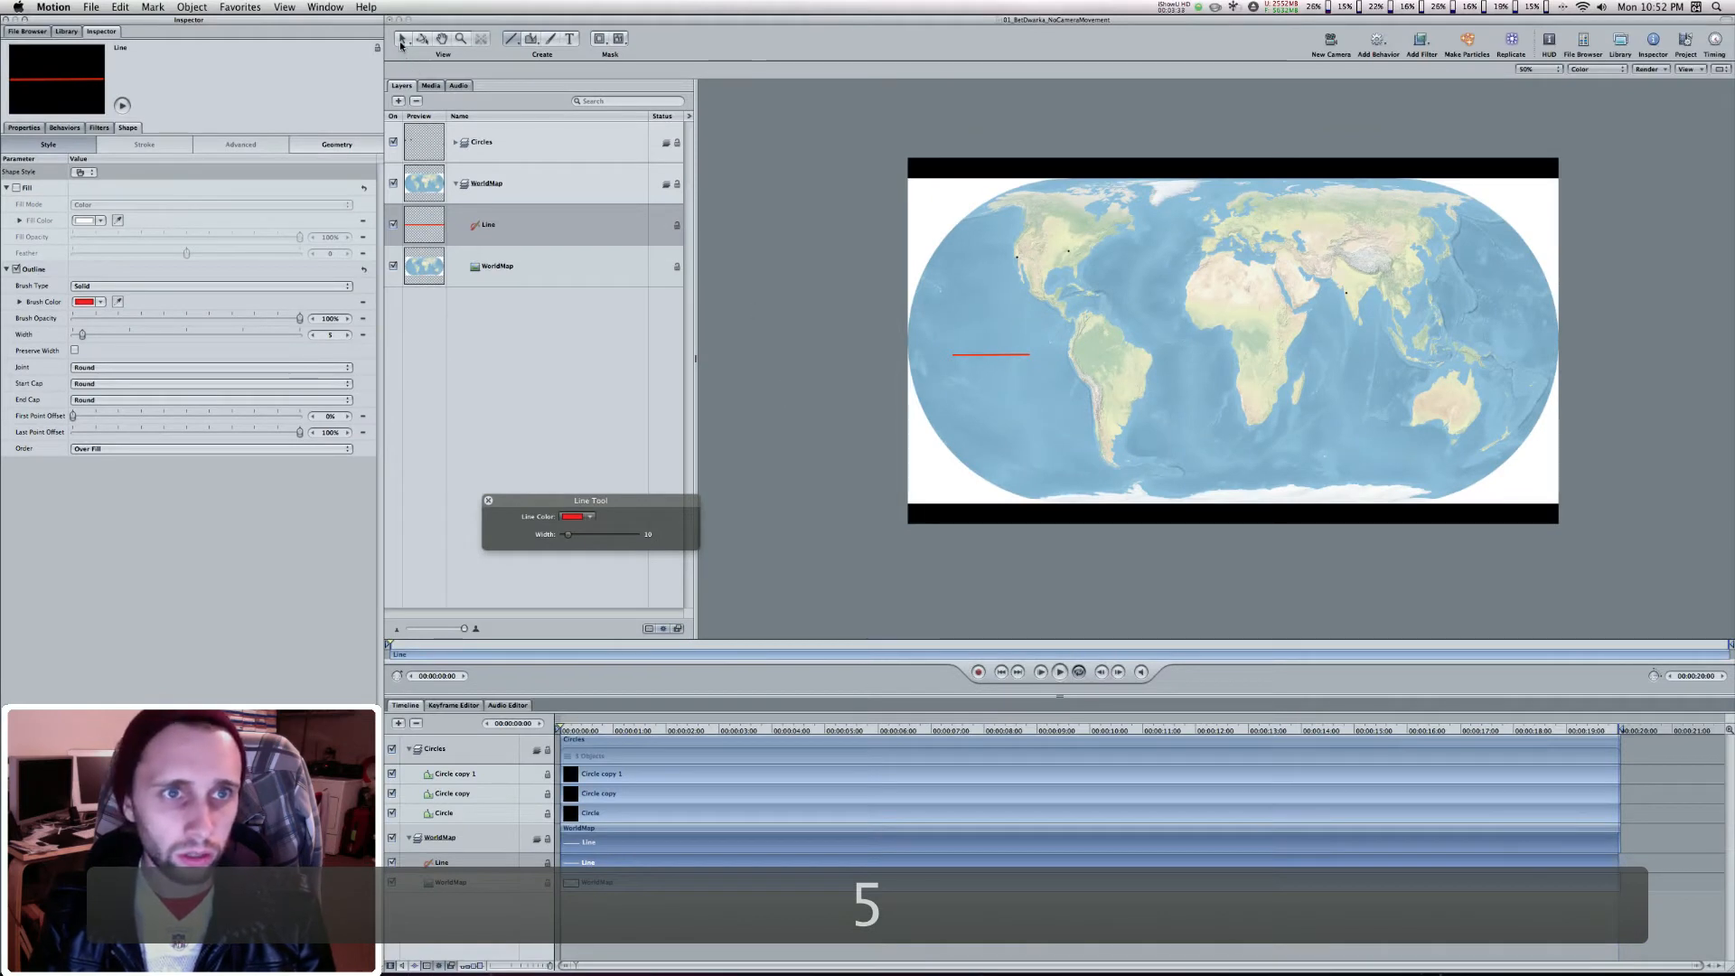
left_click(401, 41)
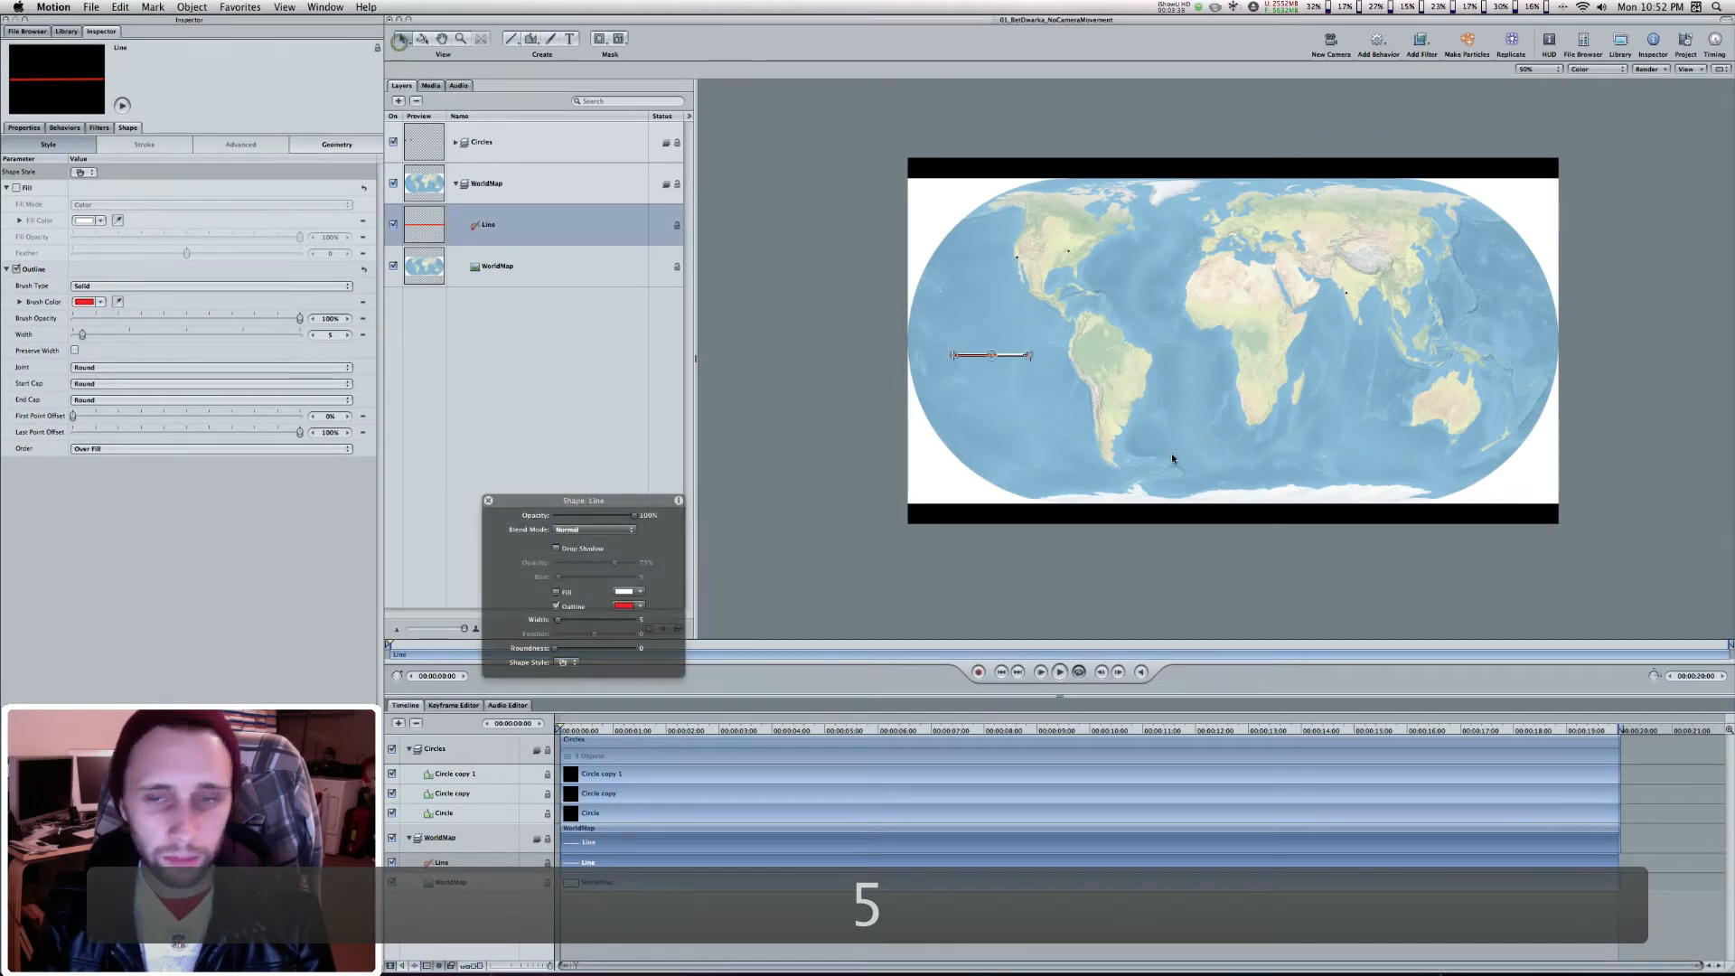
left_click_drag(1003, 353, 1064, 264)
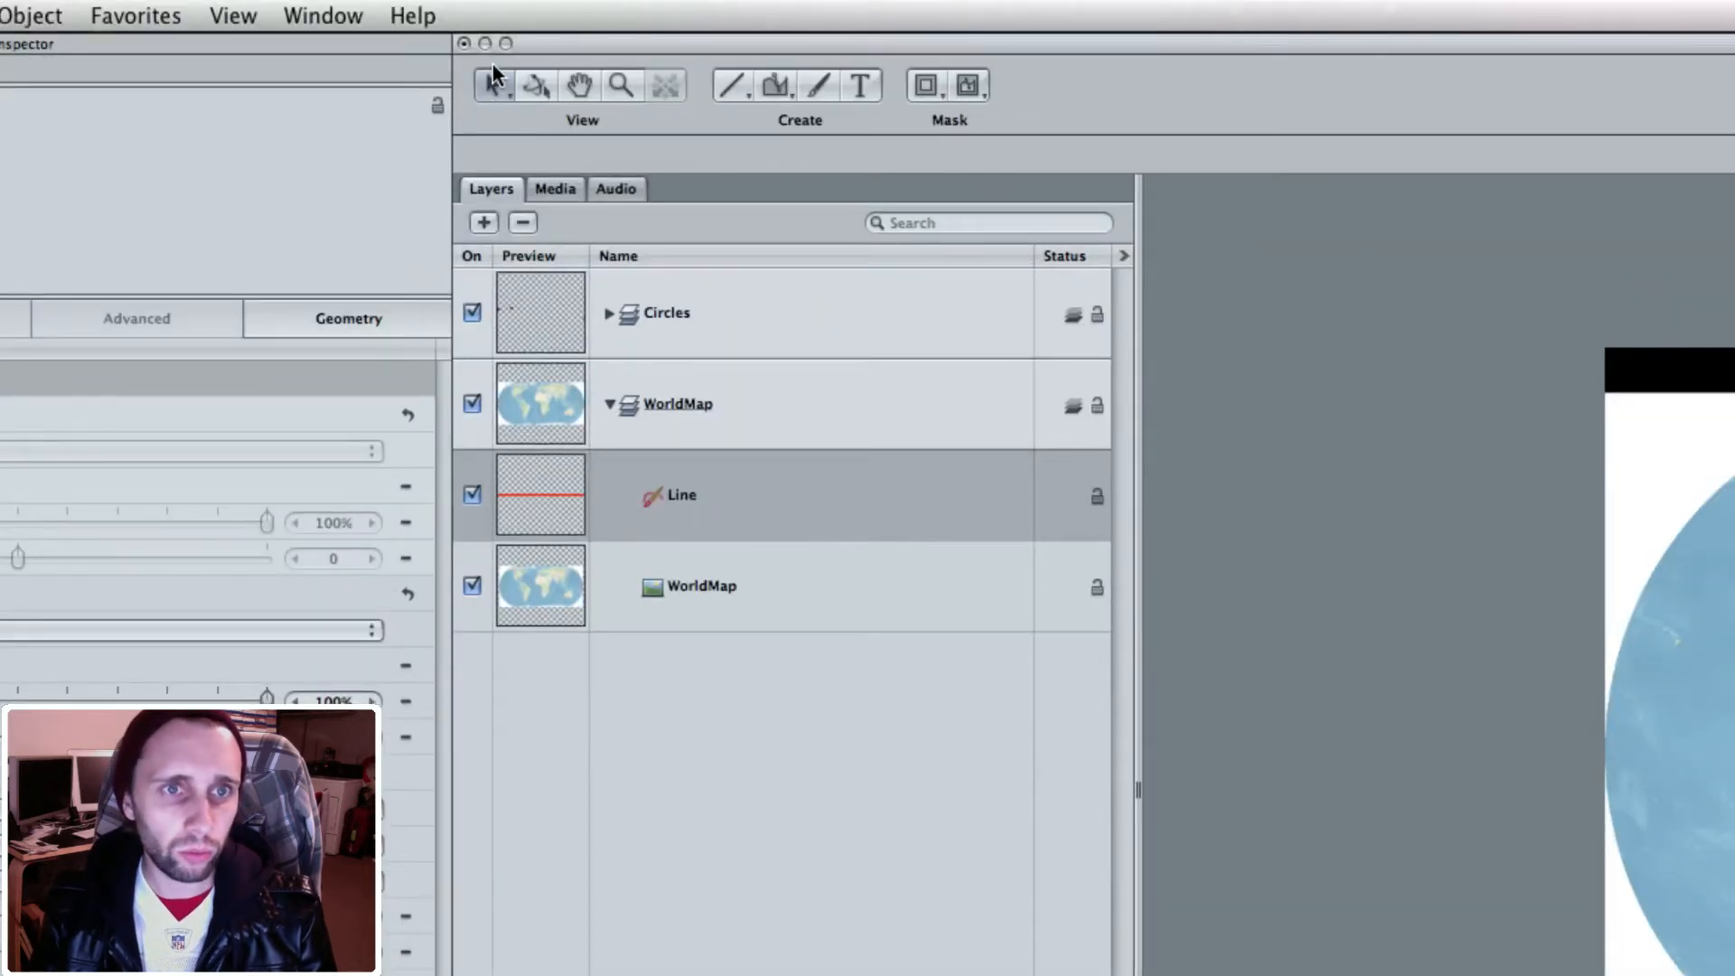
Edit the line's control points and add a point near its middle
left_click(493, 87)
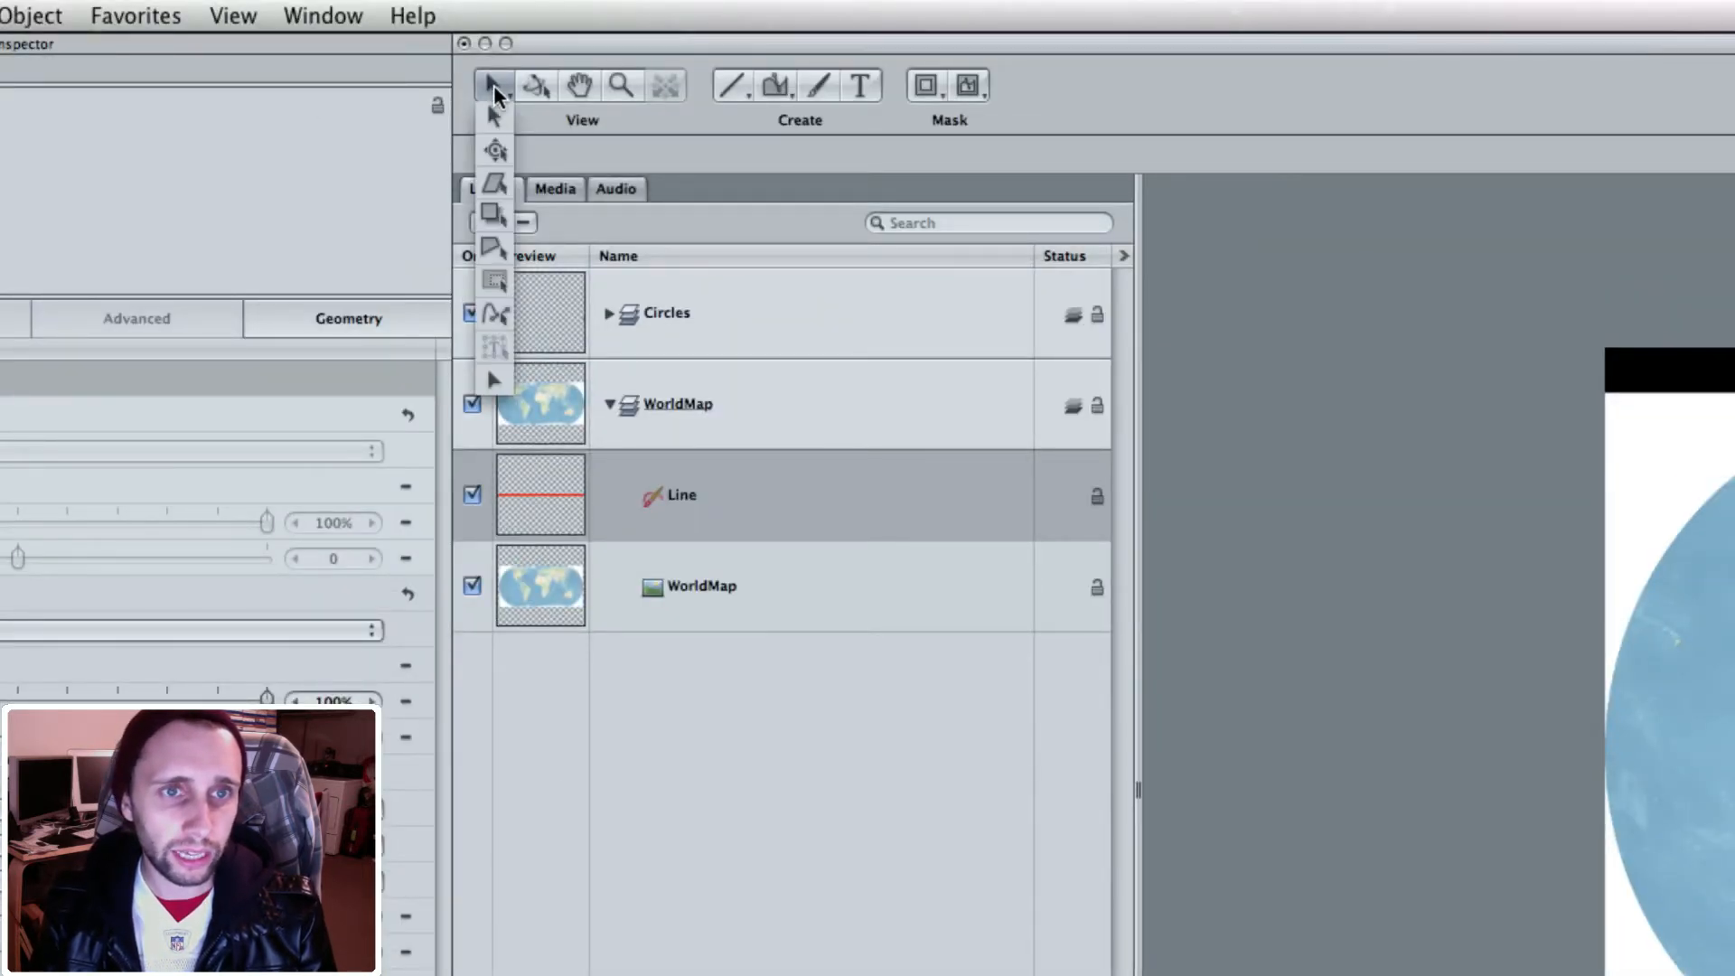
left_click(493, 311)
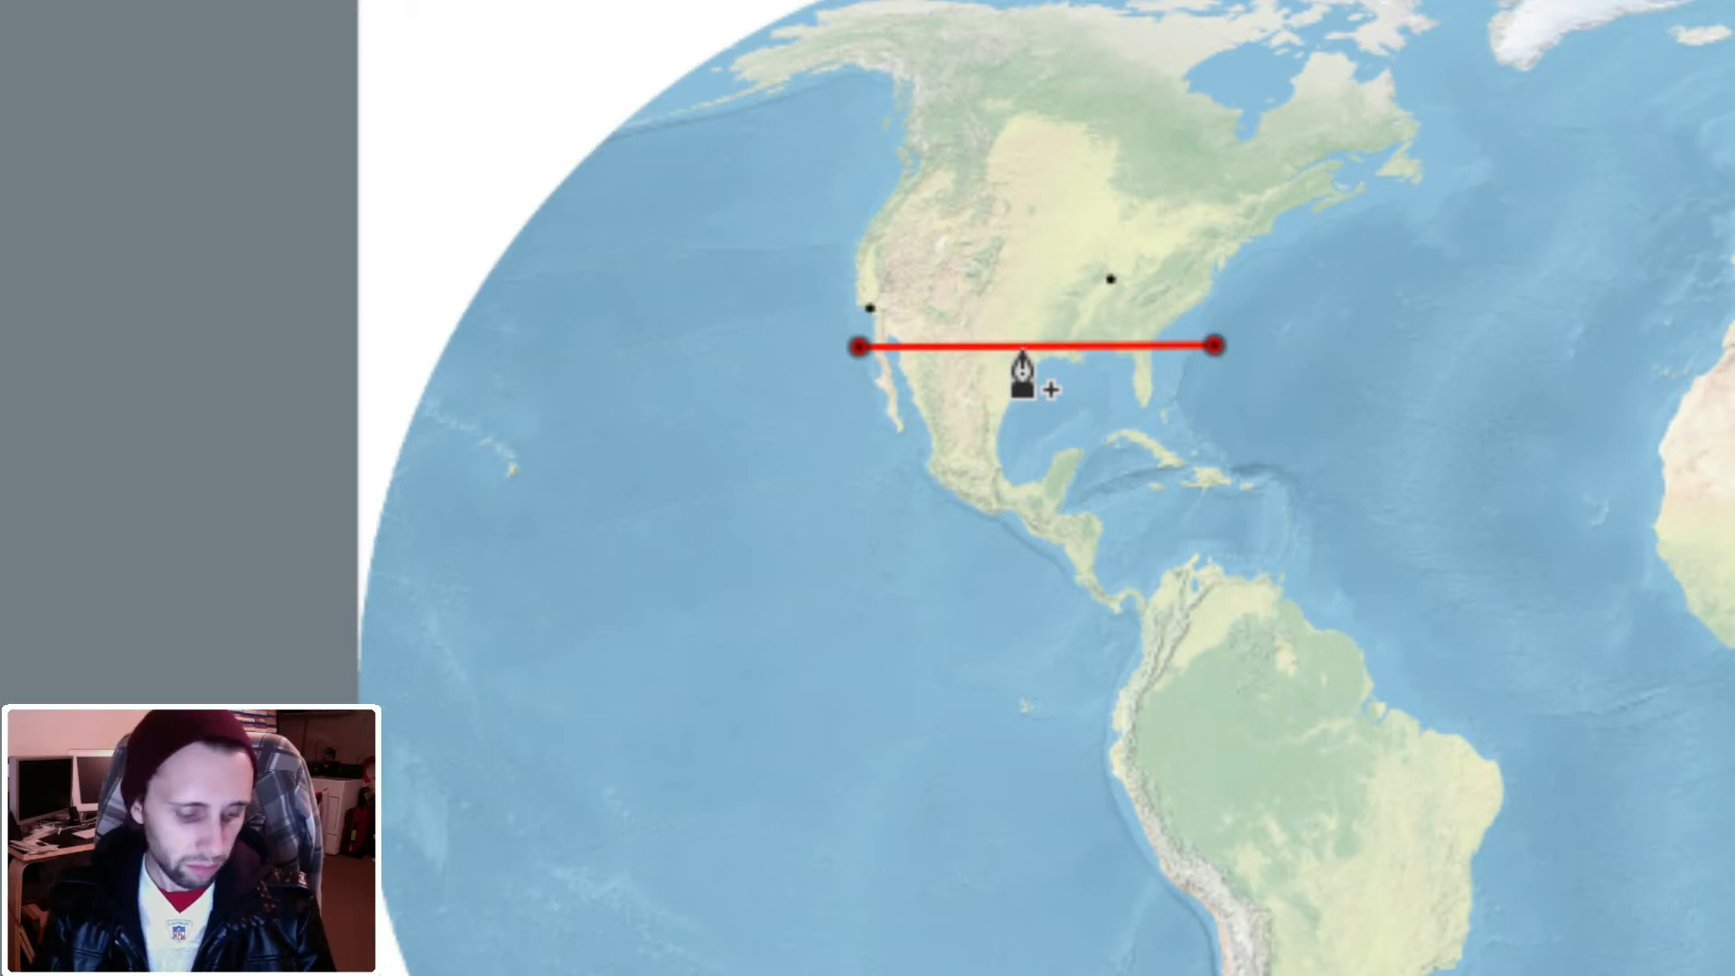
right_click(1019, 342)
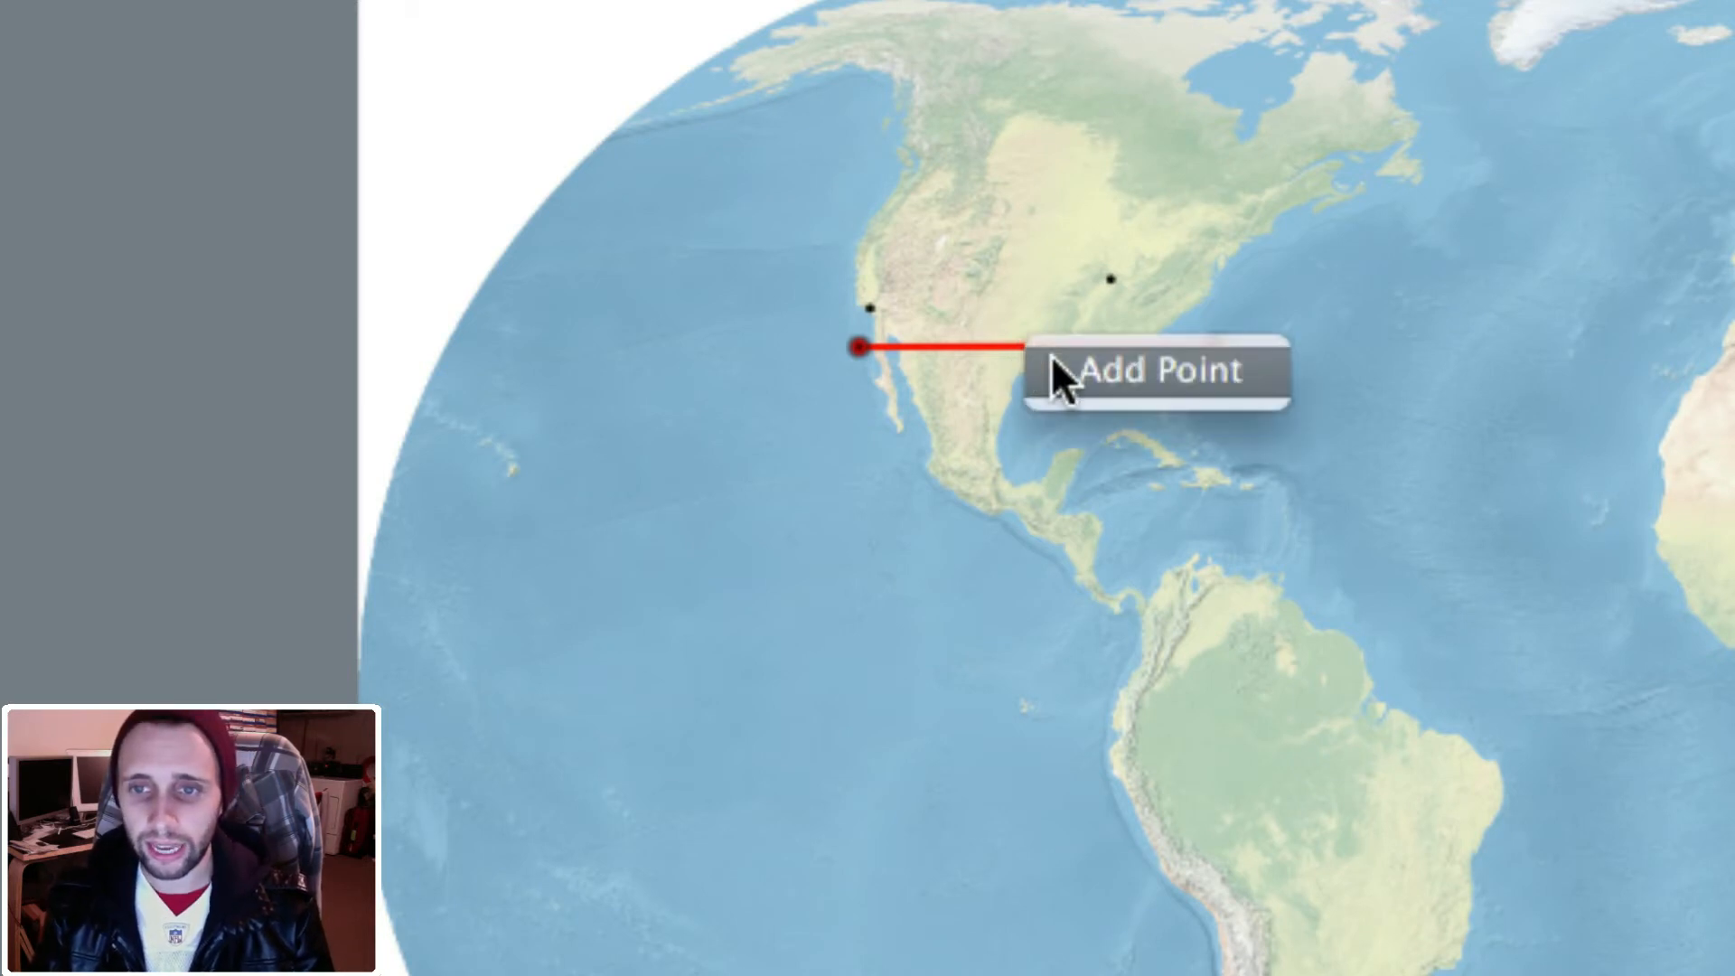
left_click(1053, 366)
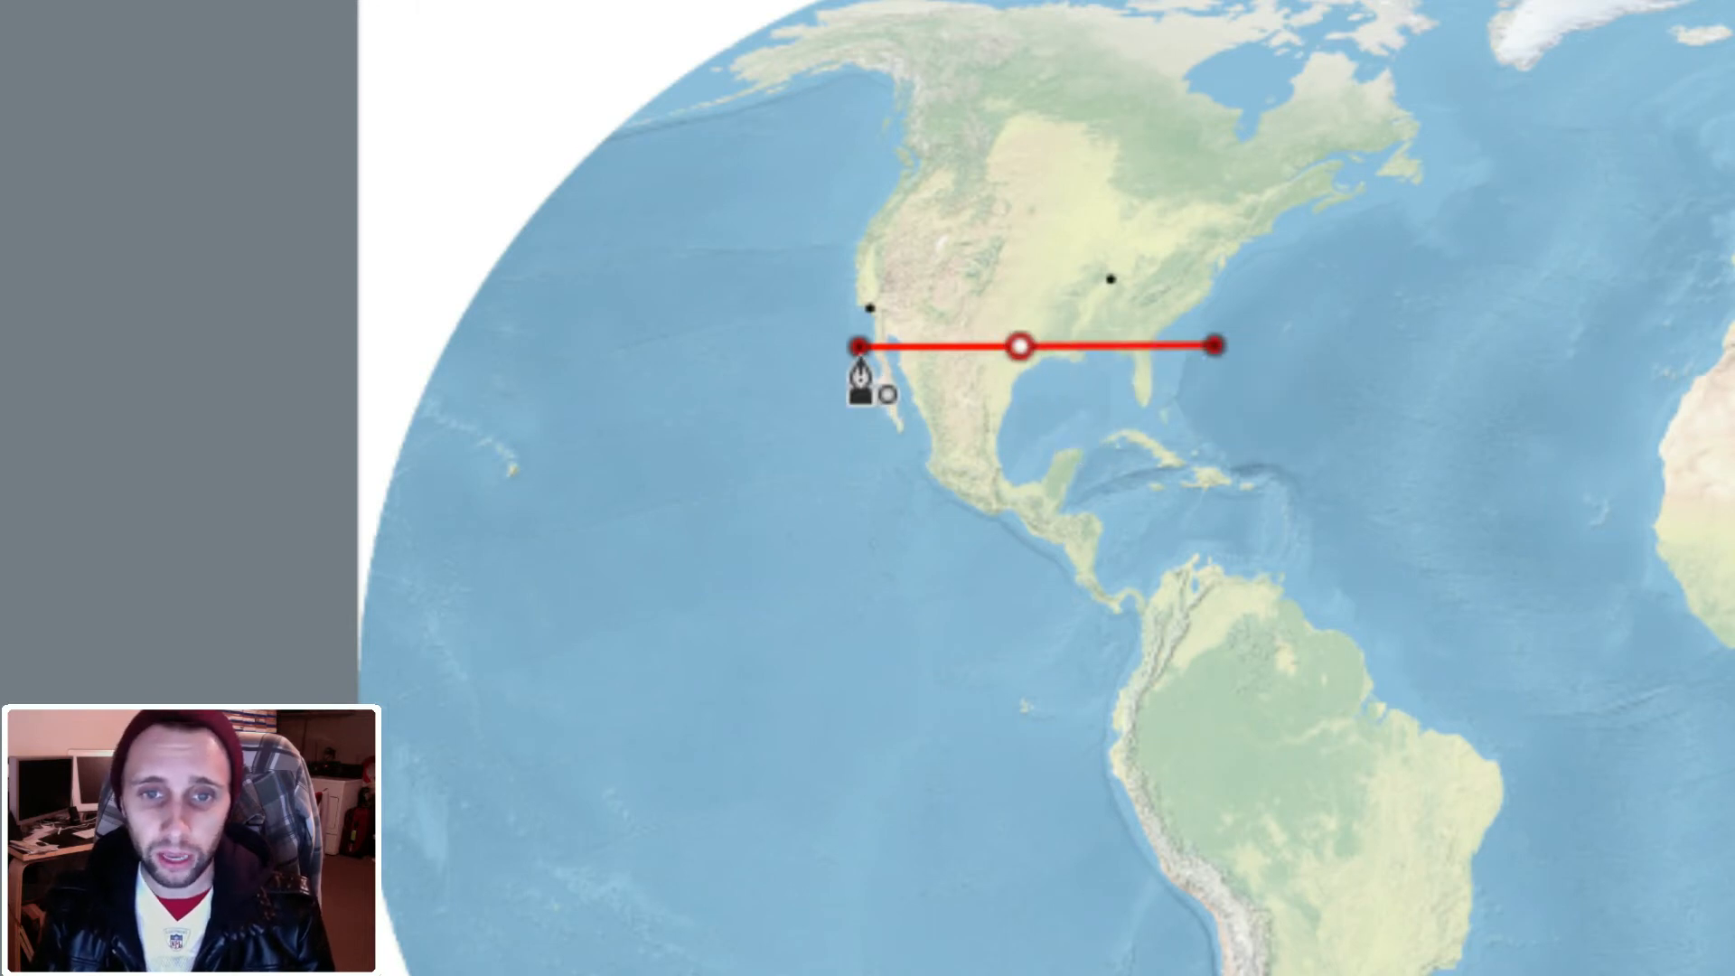
Place the line's control points on the three city dots: California, the eastern United States and India
left_click_drag(859, 360, 868, 326)
left_click_drag(1020, 344, 1112, 282)
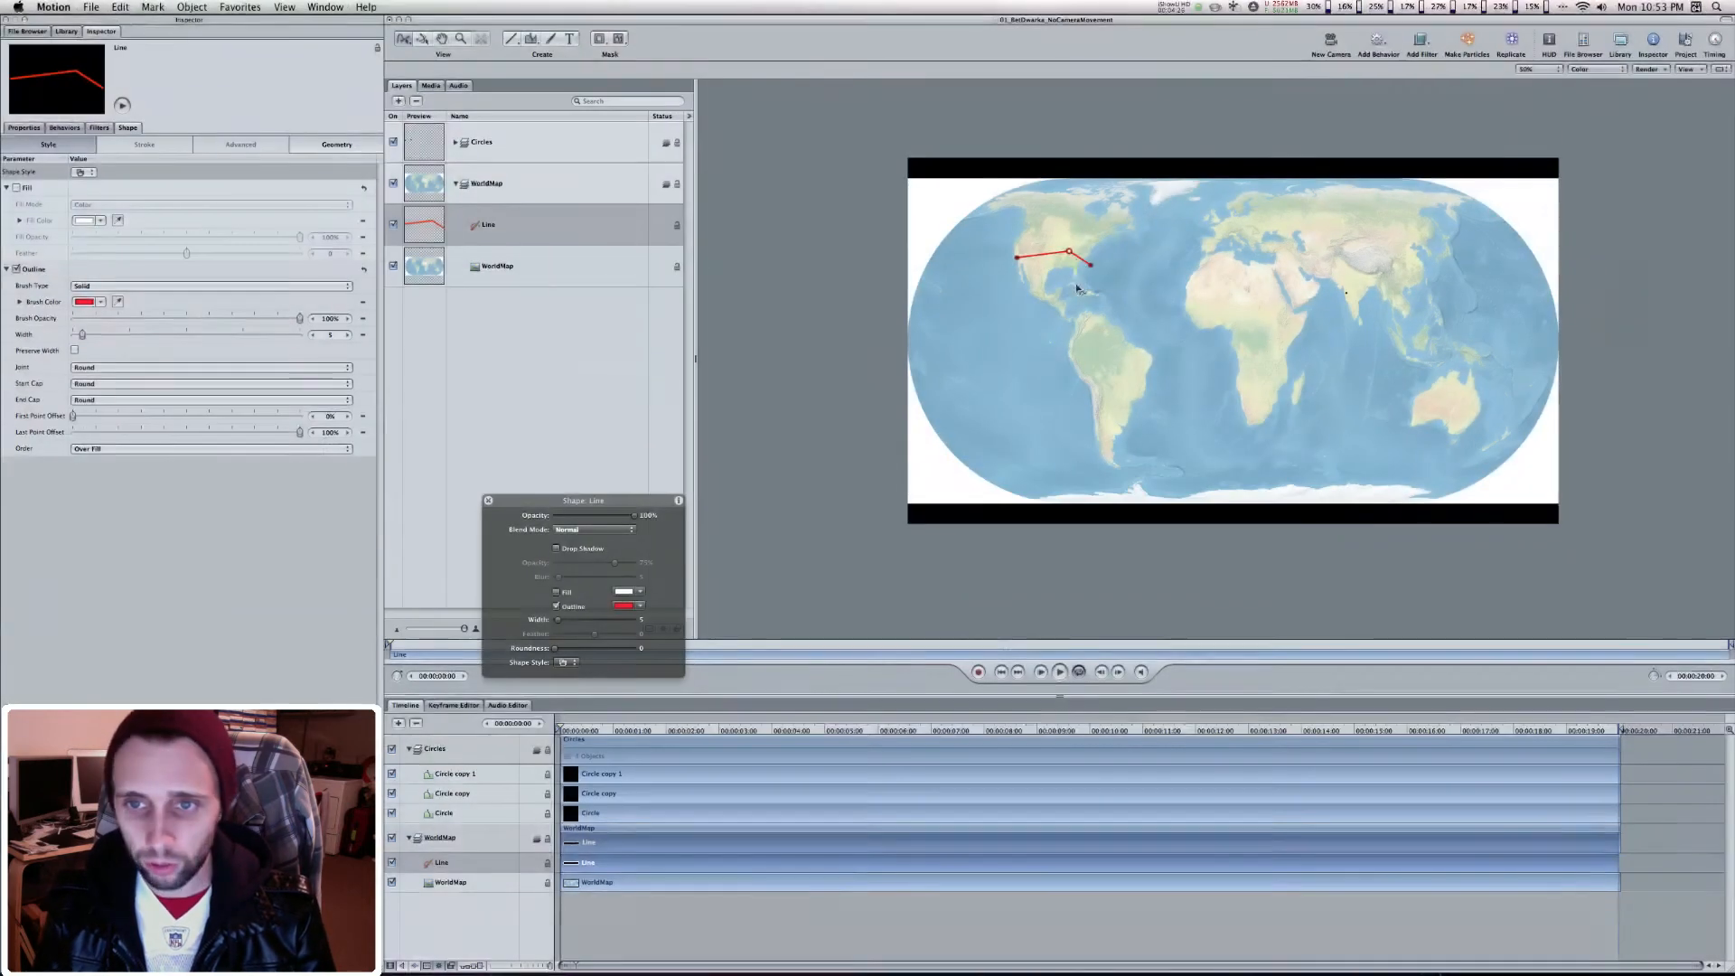
left_click_drag(1214, 345, 1350, 327)
left_click_drag(1097, 265, 1348, 297)
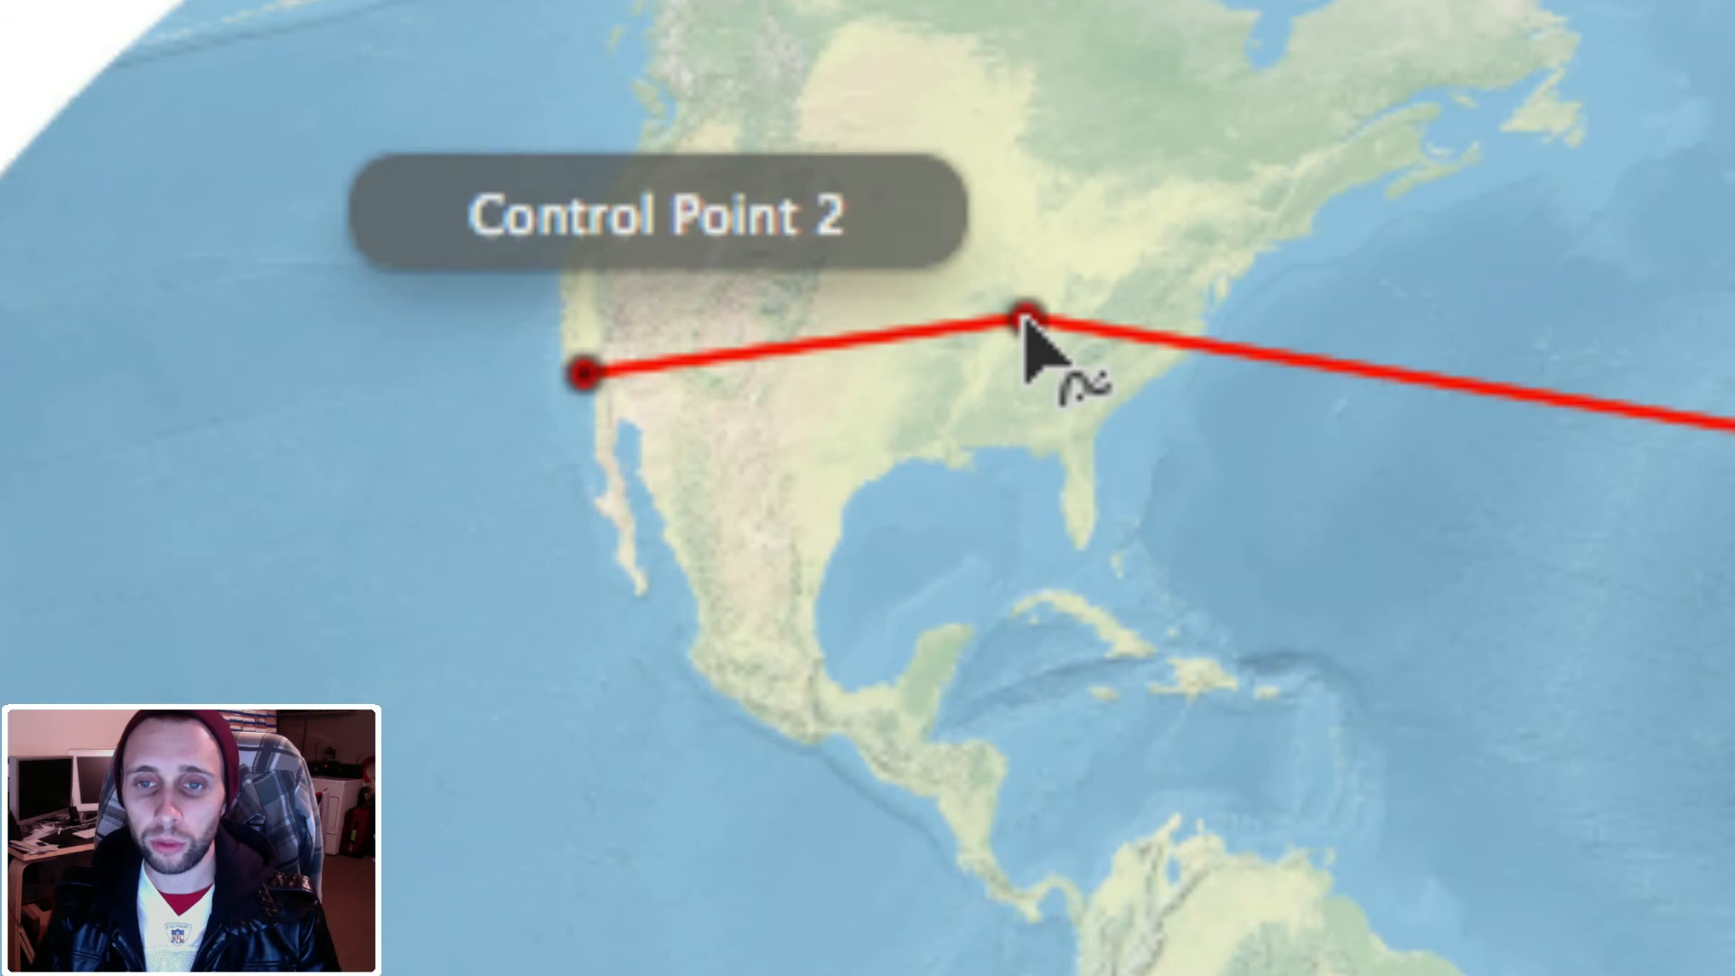
Change the line's middle control point in the eastern United States from linear to Smooth
right_click(1028, 321)
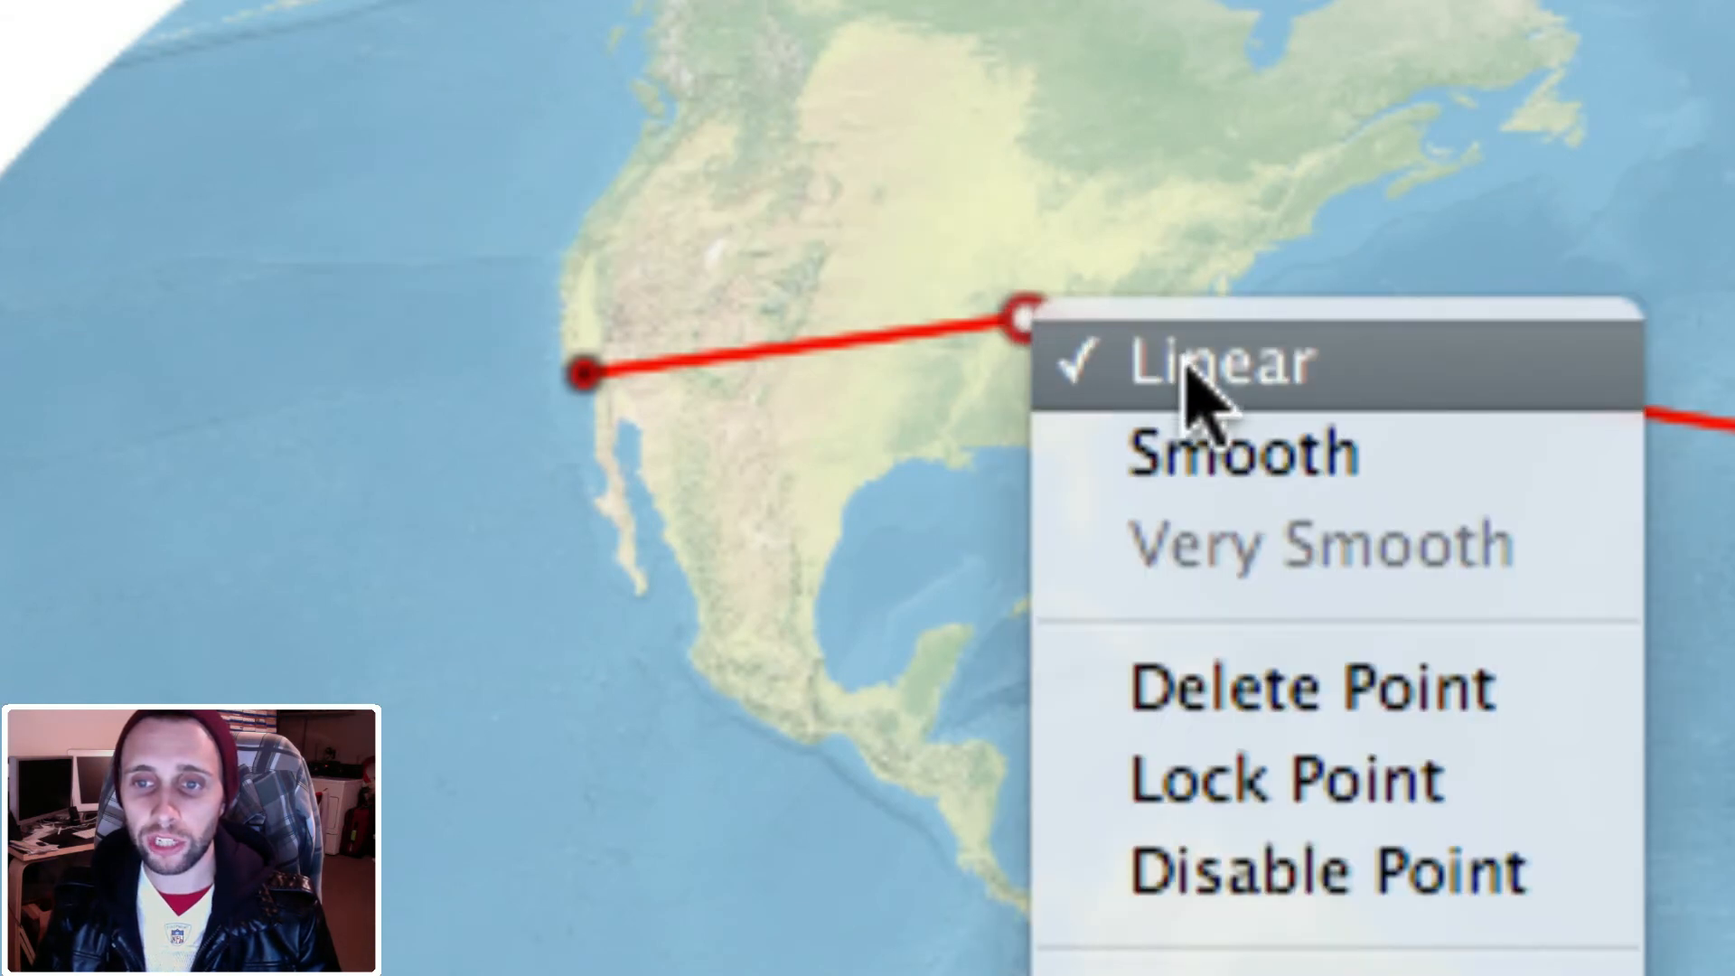
left_click(1201, 456)
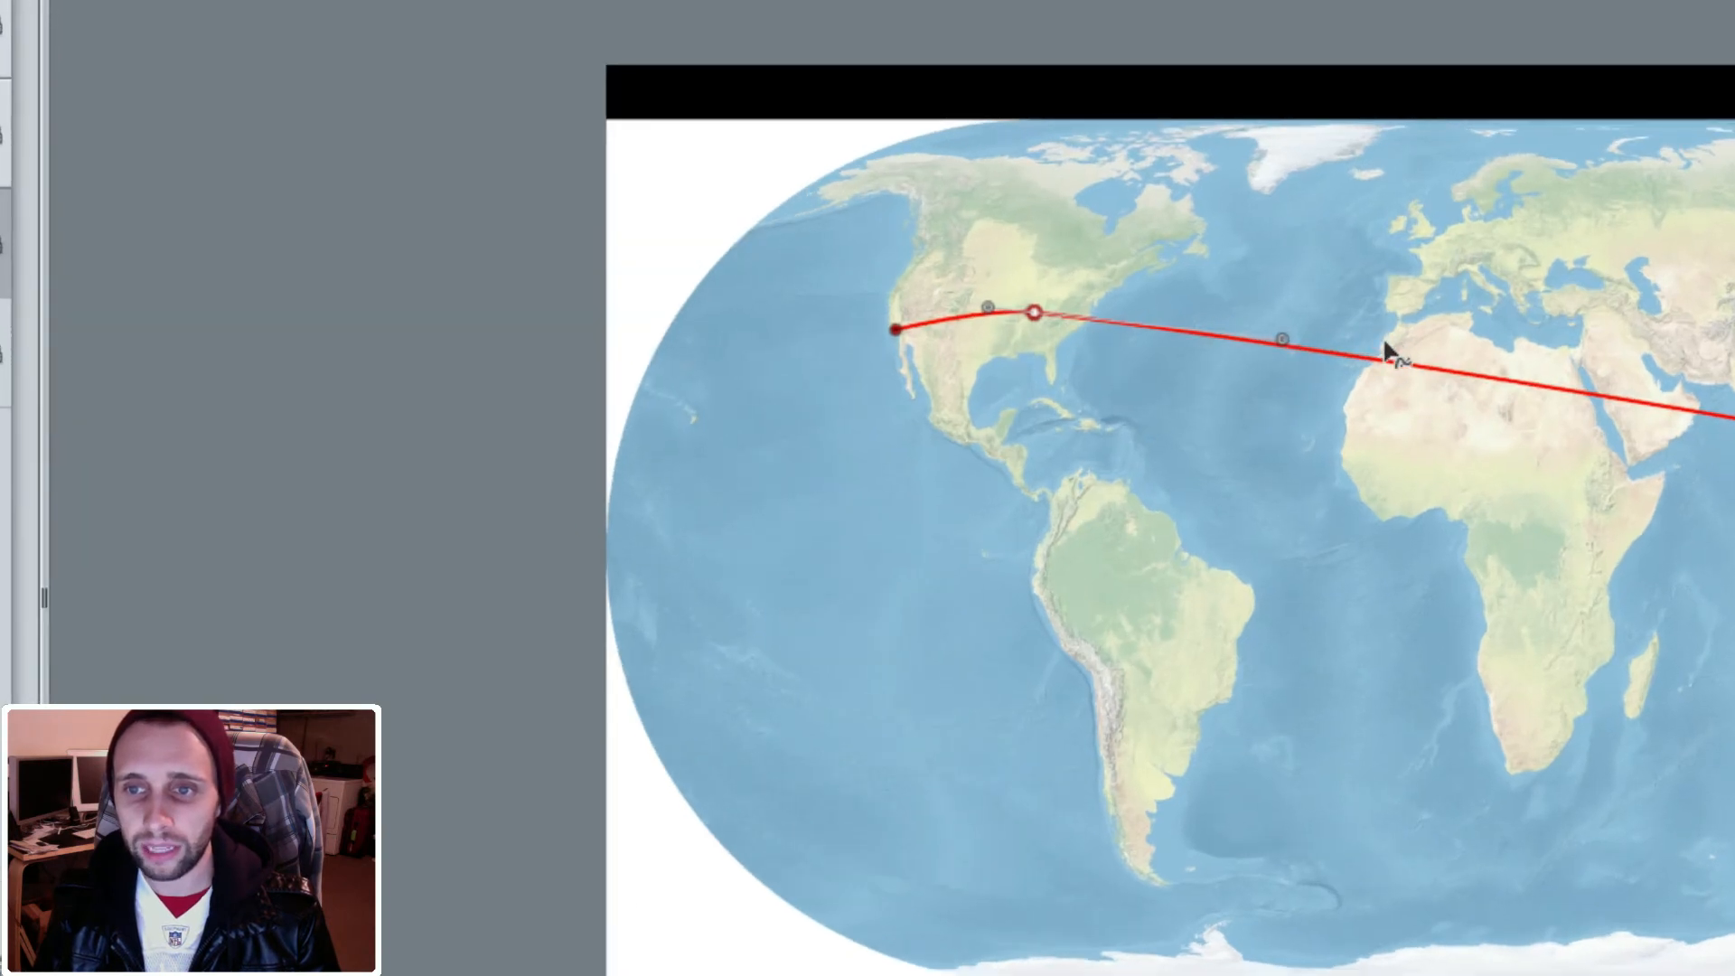
Try to bend the line with the middle point's curve handle, and undo the handle change
left_click_drag(1285, 344, 509, 213)
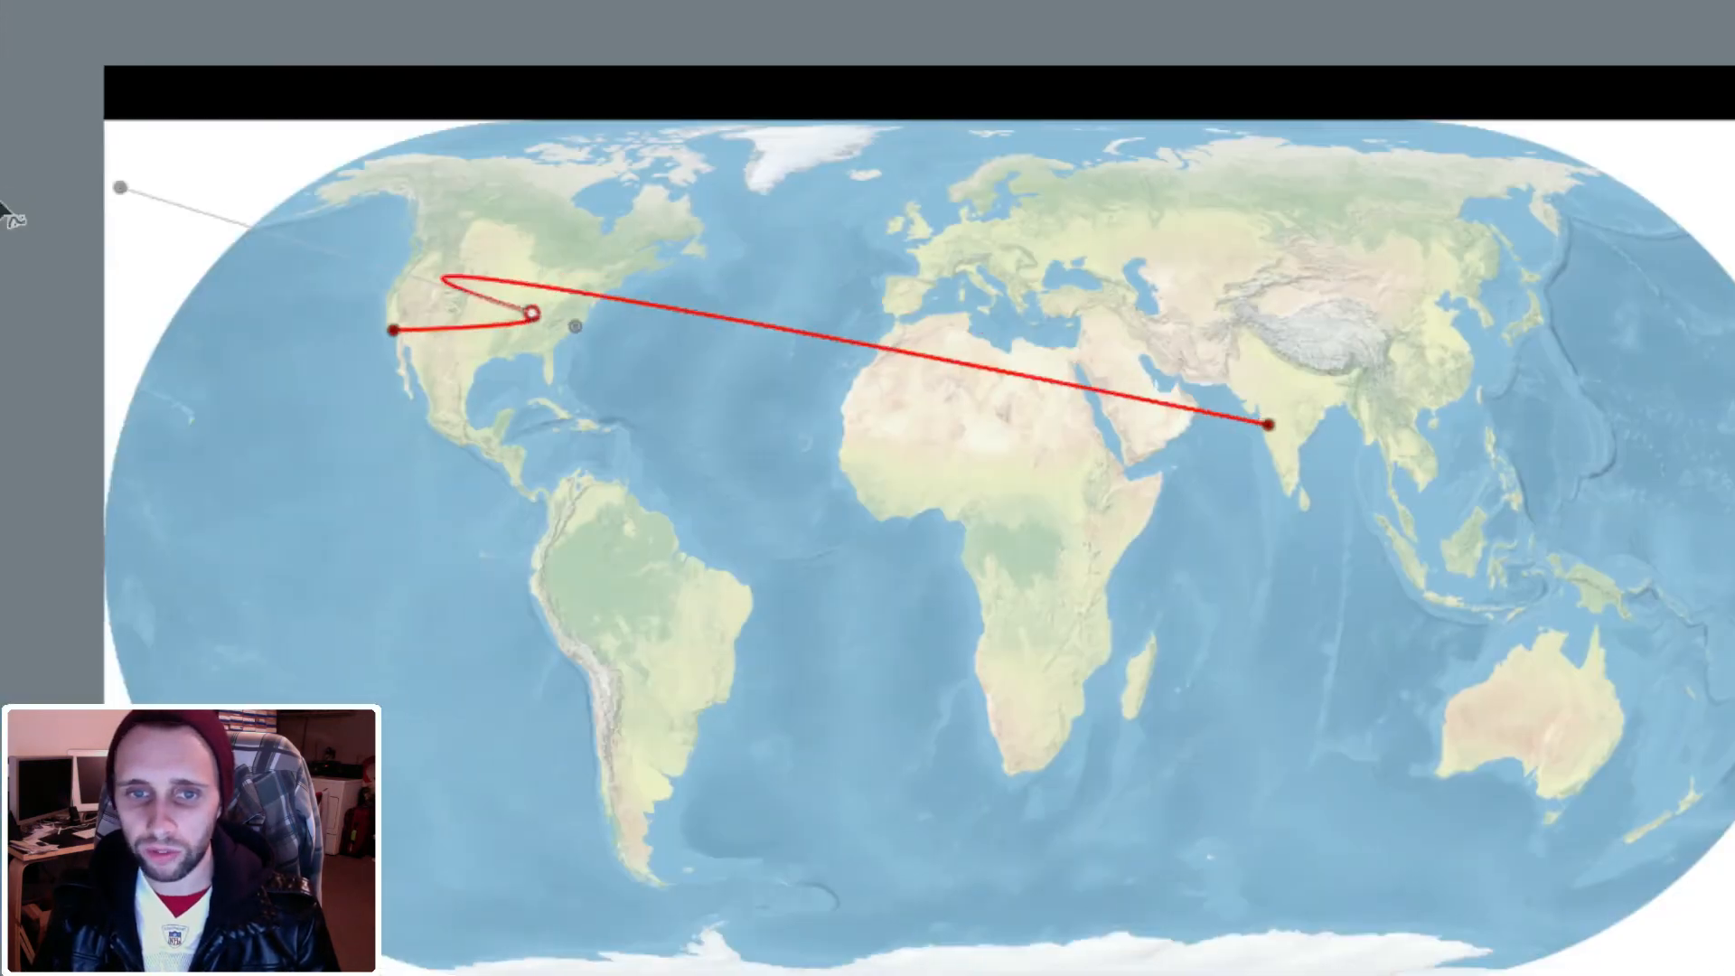
left_click_drag(4, 213, 751, 433)
key("super+z")
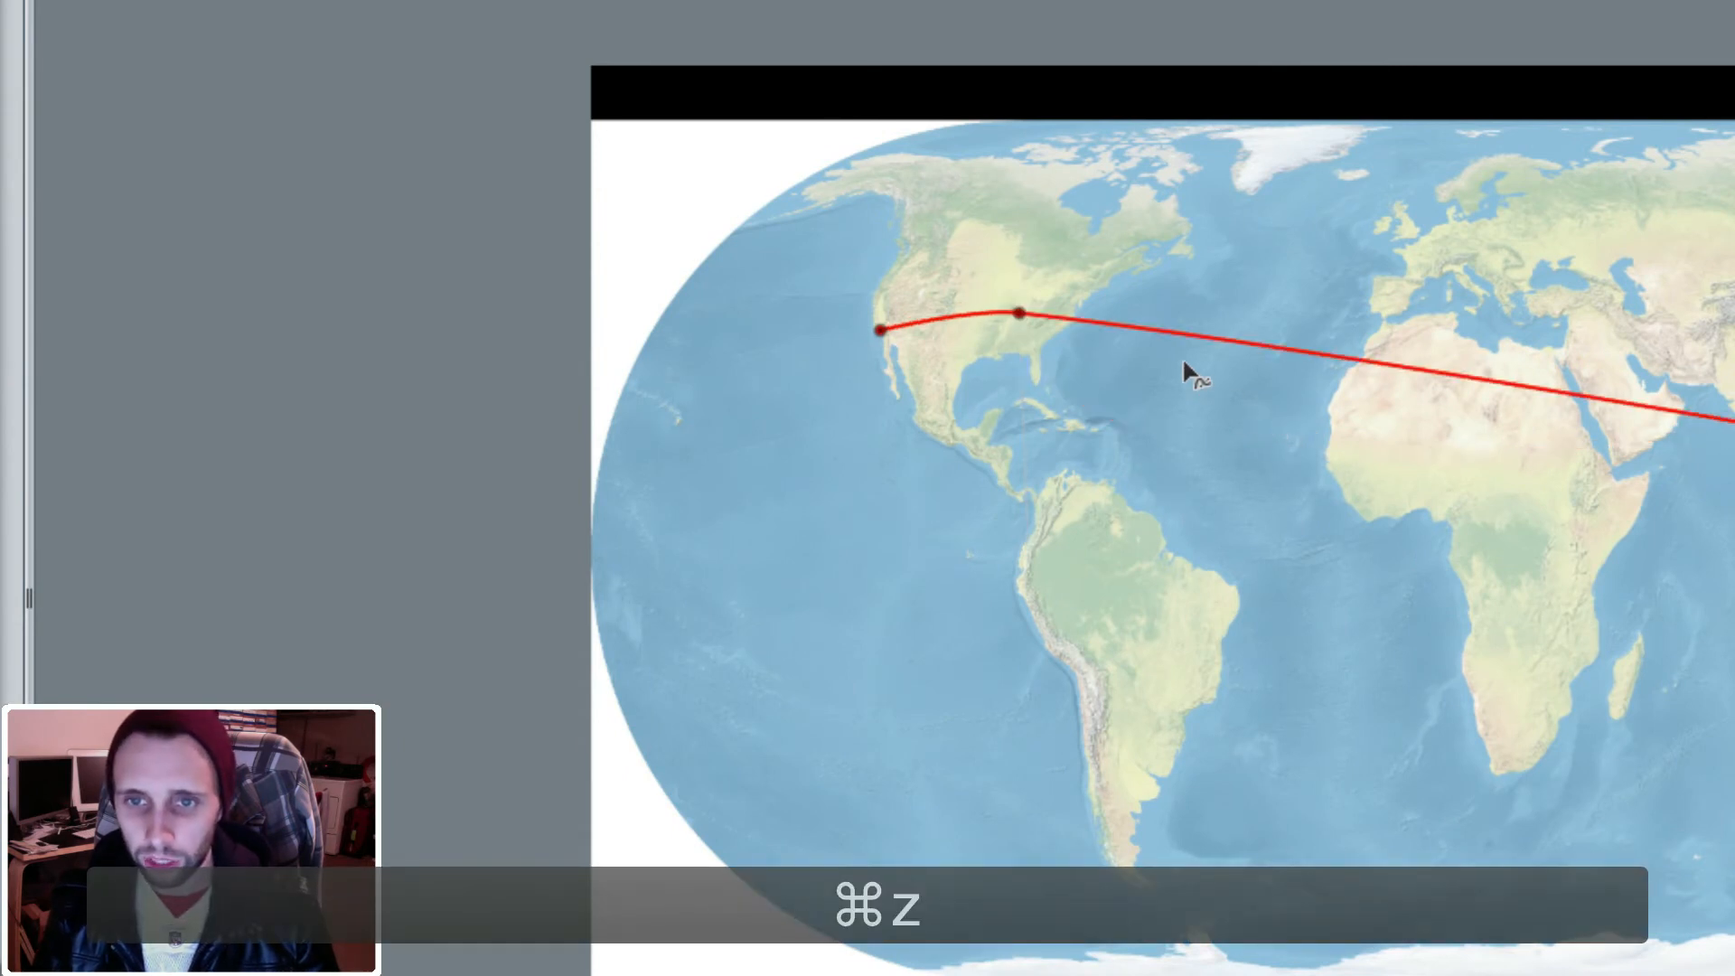
Bend the line with its middle point's curve handles into an arc over the Atlantic and Europe, keeping the United States stretch nearly straight
left_click(1019, 314)
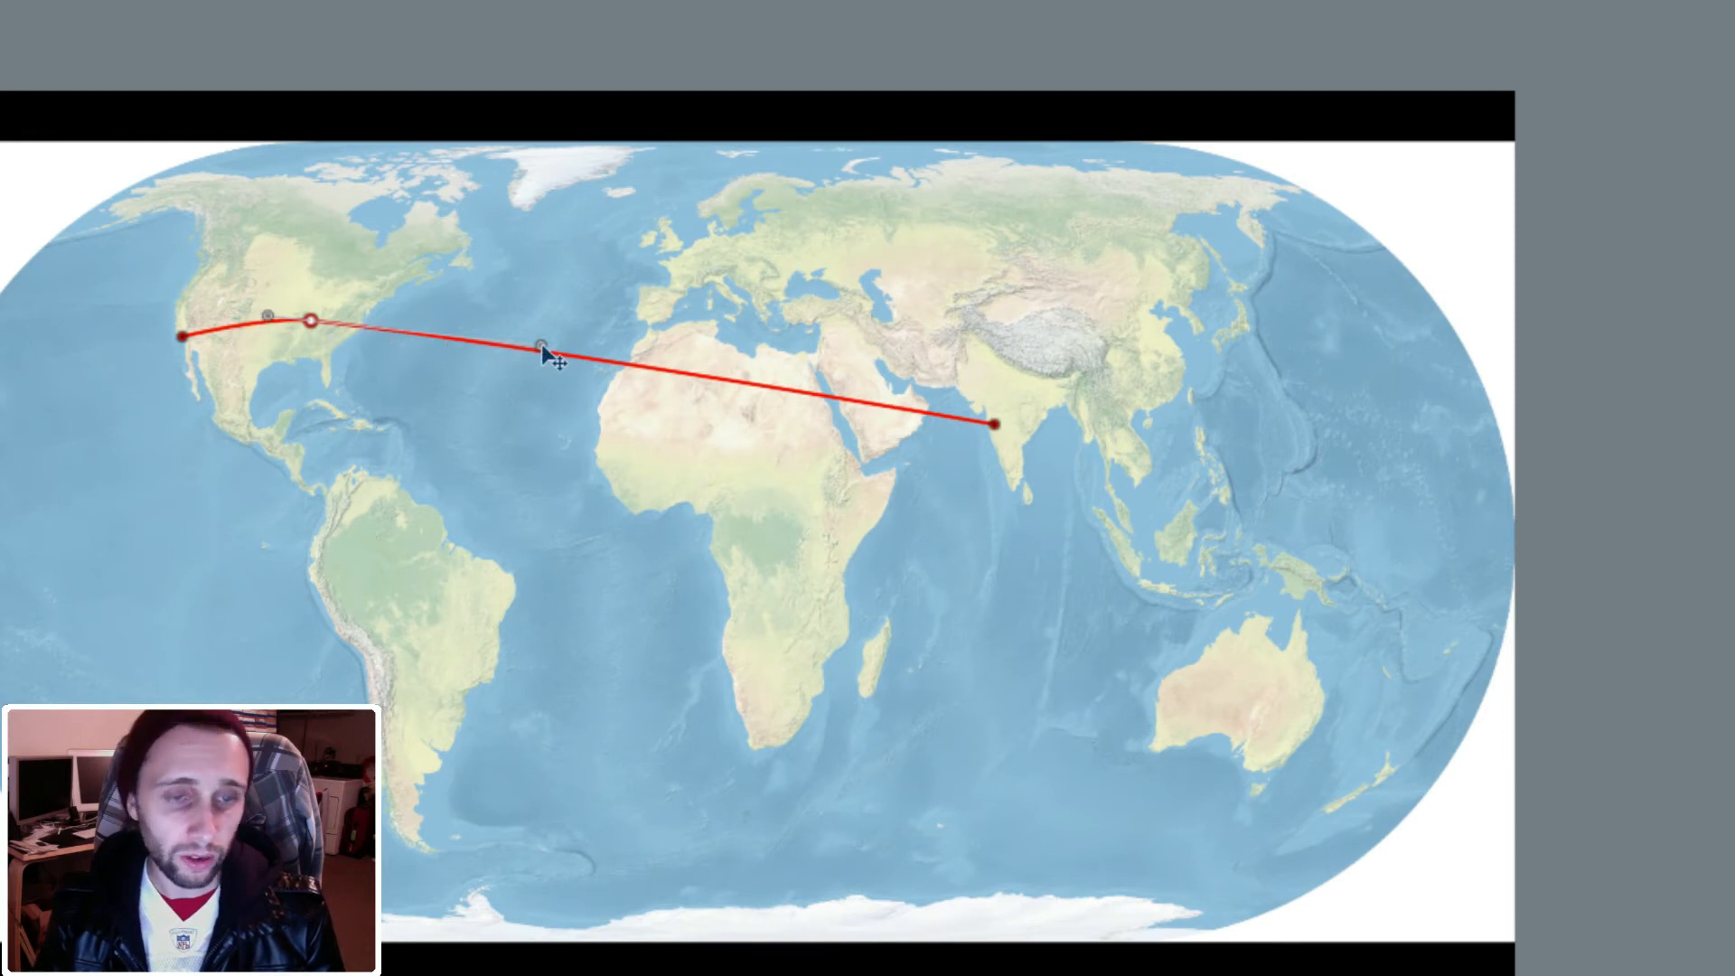
left_click_drag(540, 344, 718, 160)
left_click_drag(272, 332, 282, 329)
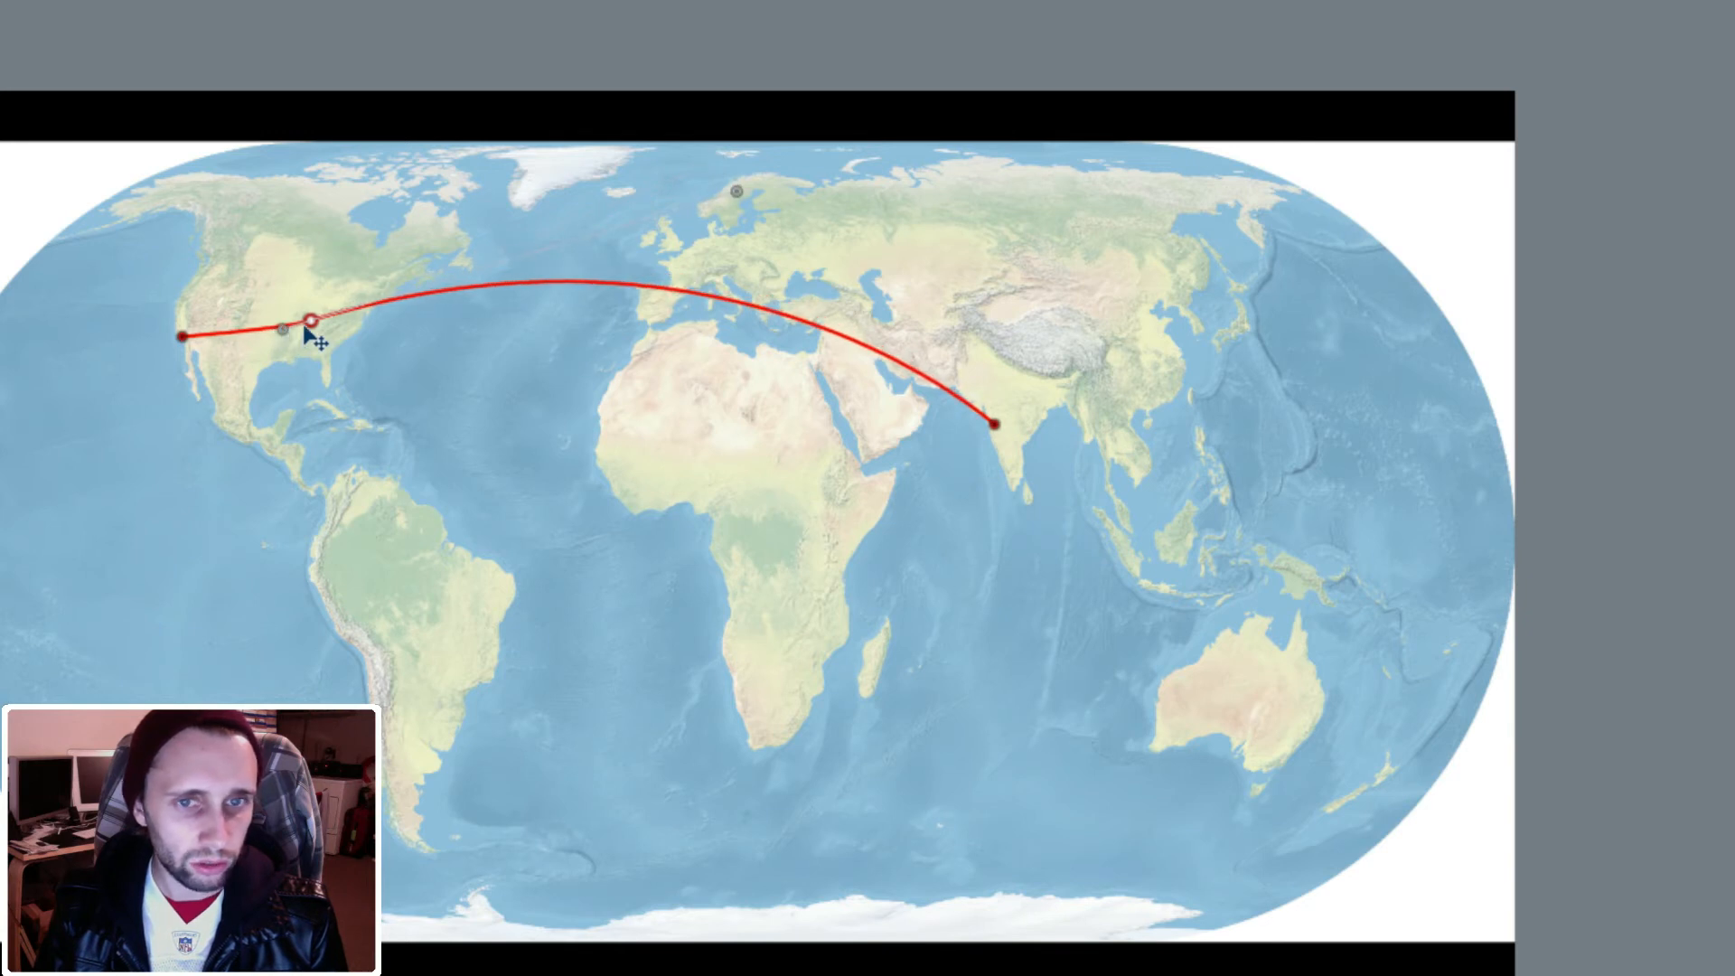
left_click_drag(737, 190, 768, 173)
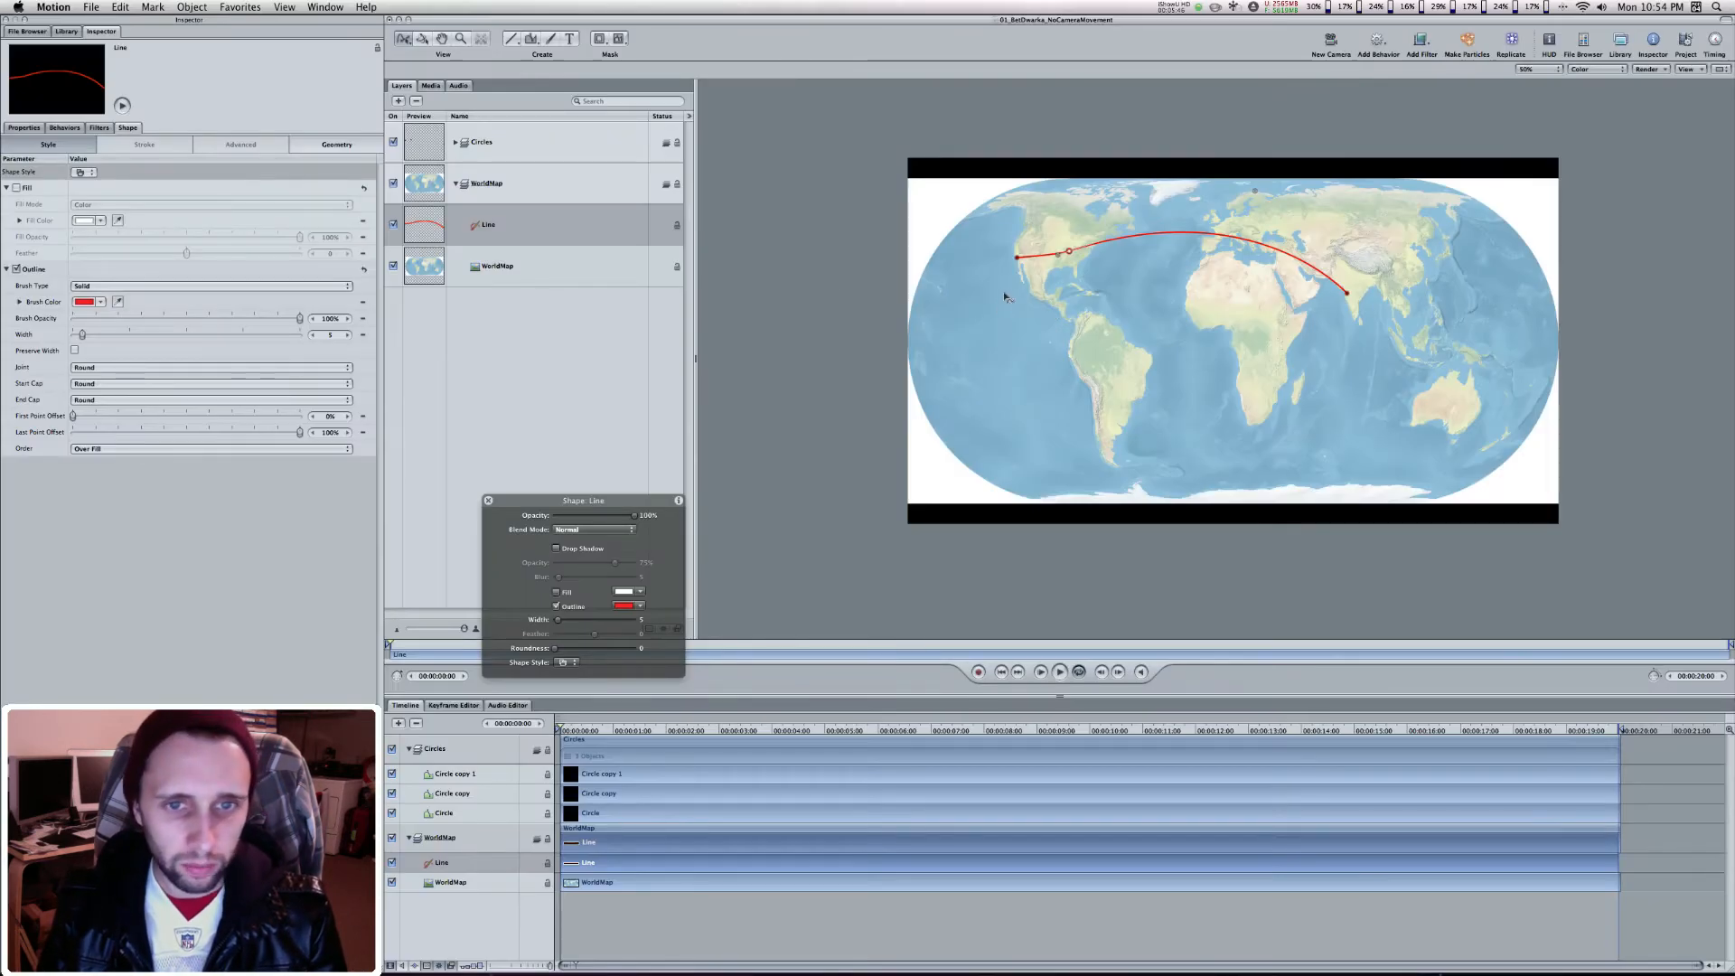
left_click(537, 361)
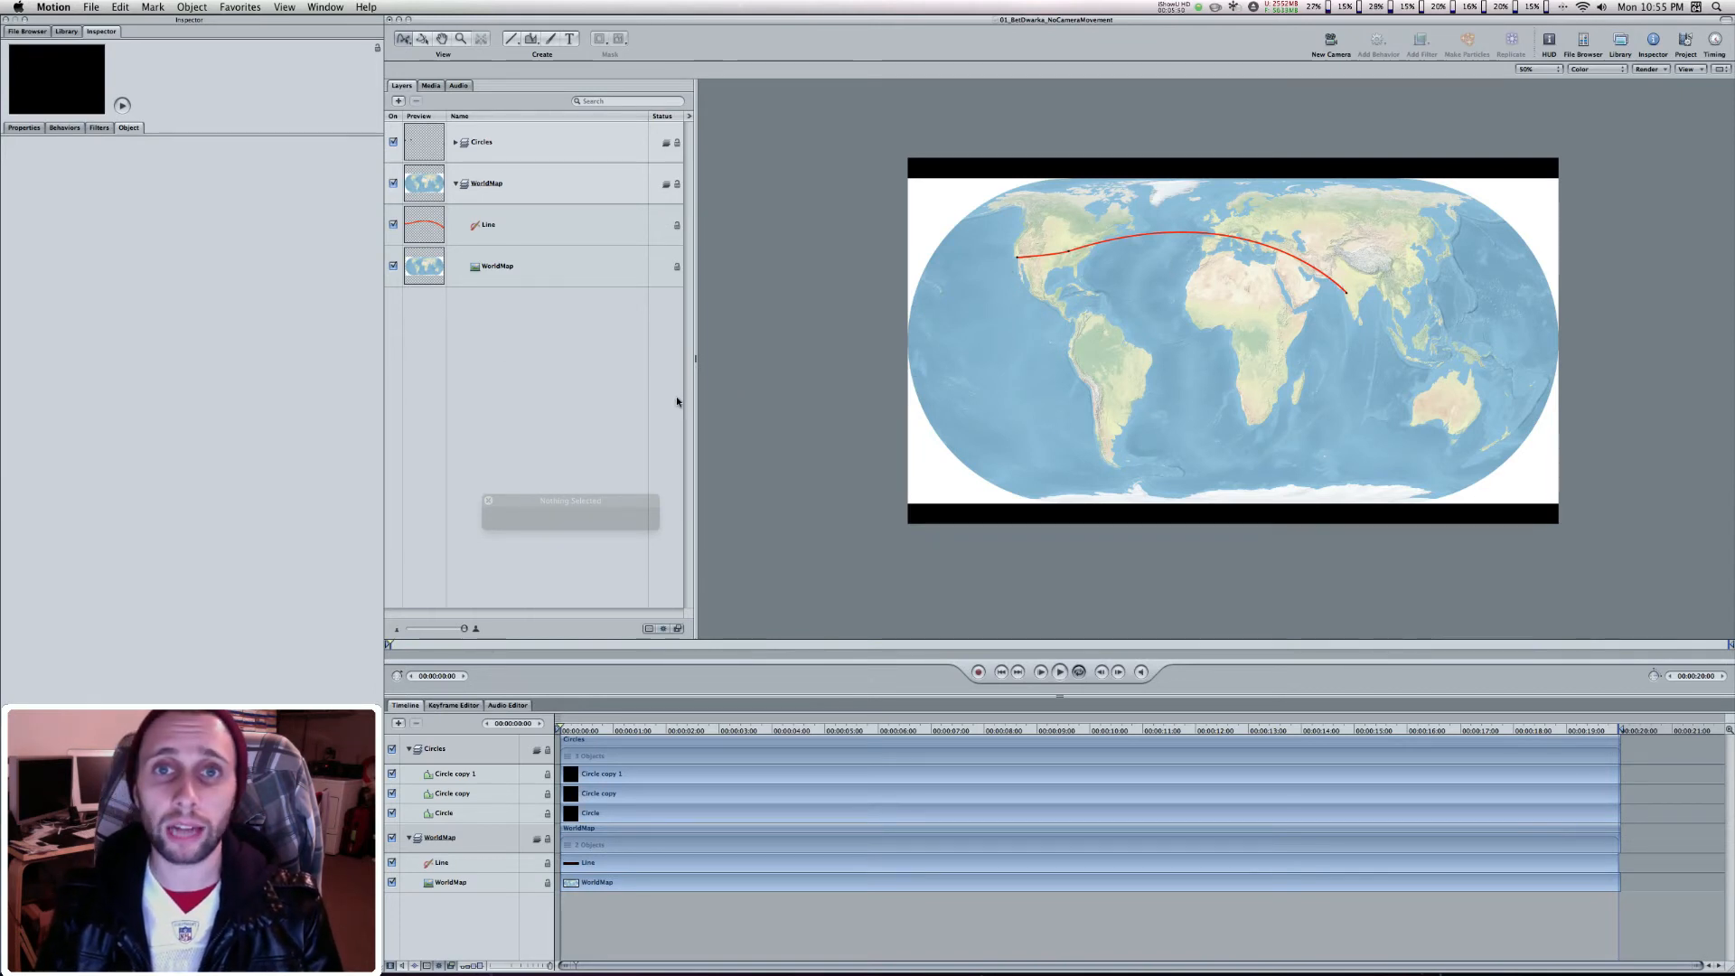
Add a keyframe to the line's Last Point Offset at 00:00:00:00 and set it to 0%
left_click(523, 228)
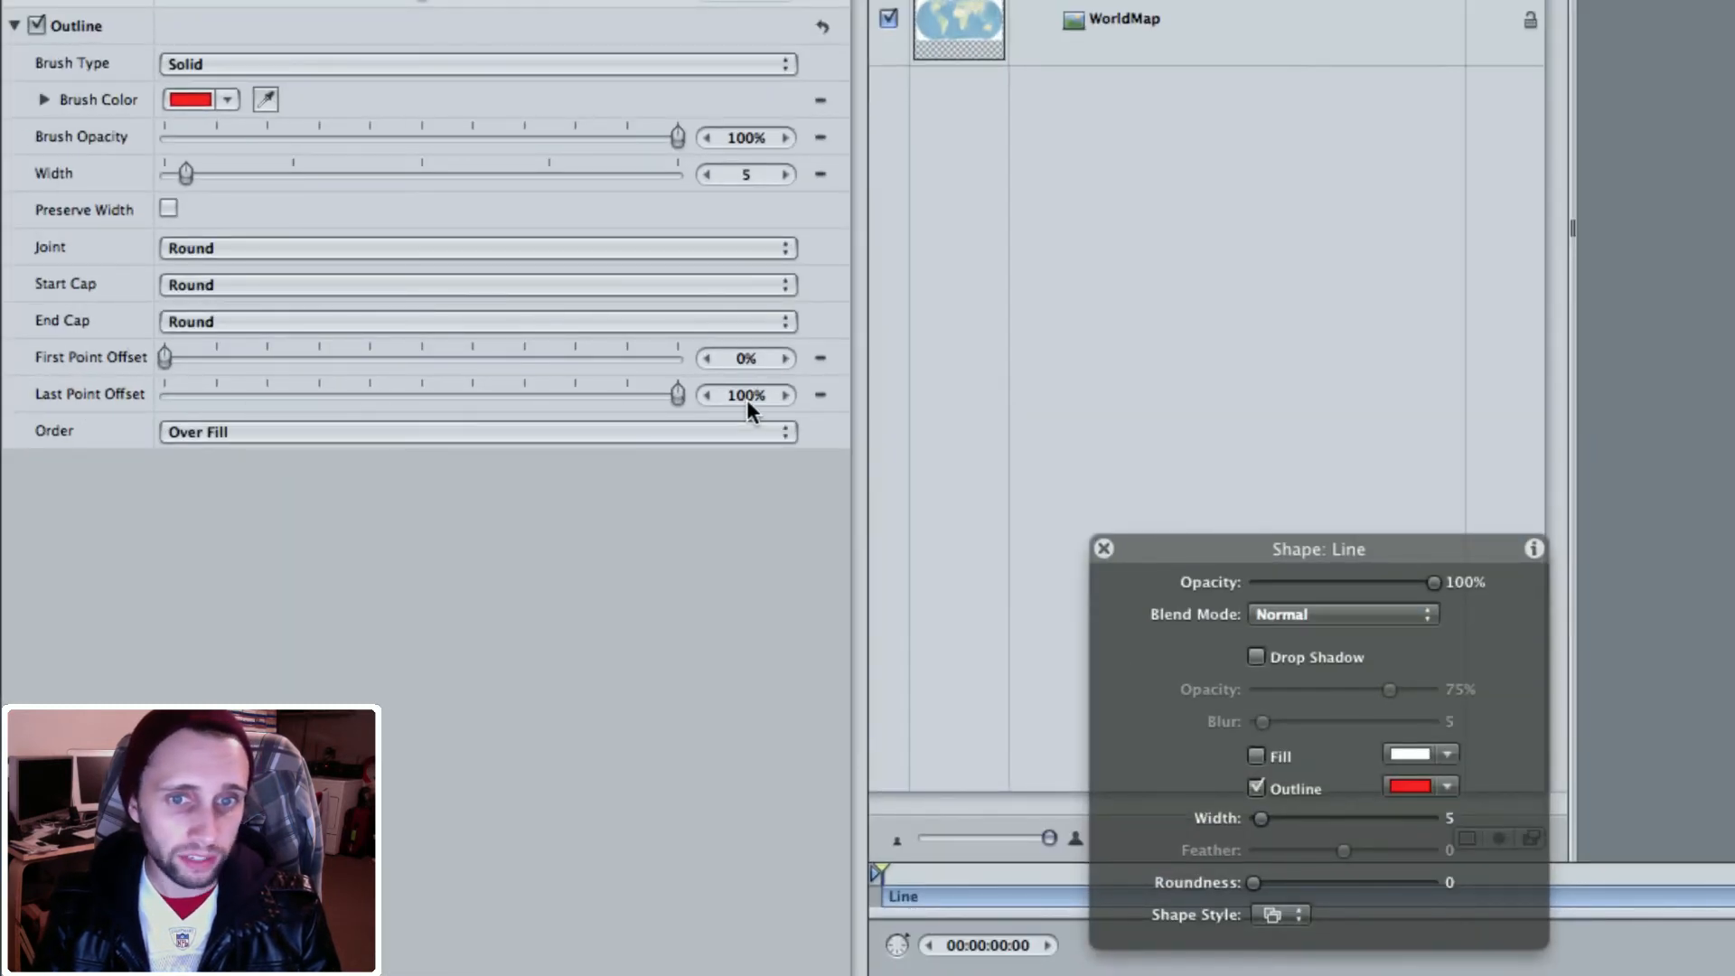
left_click(821, 395)
left_click(882, 479)
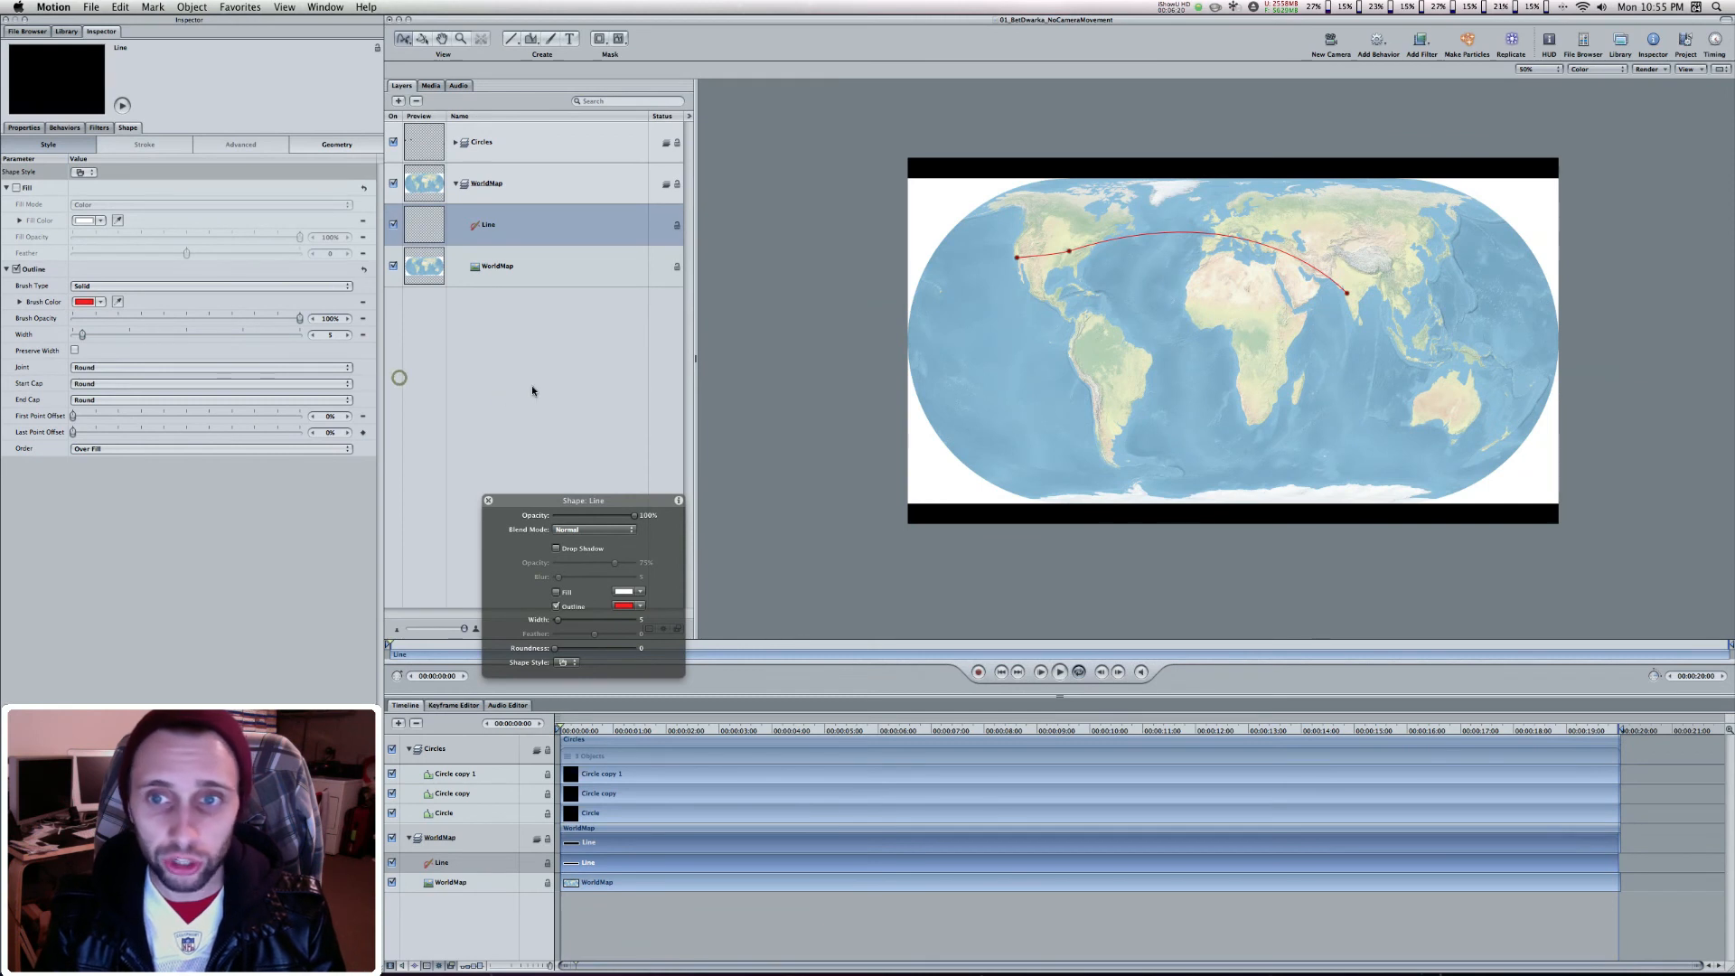
left_click(532, 390)
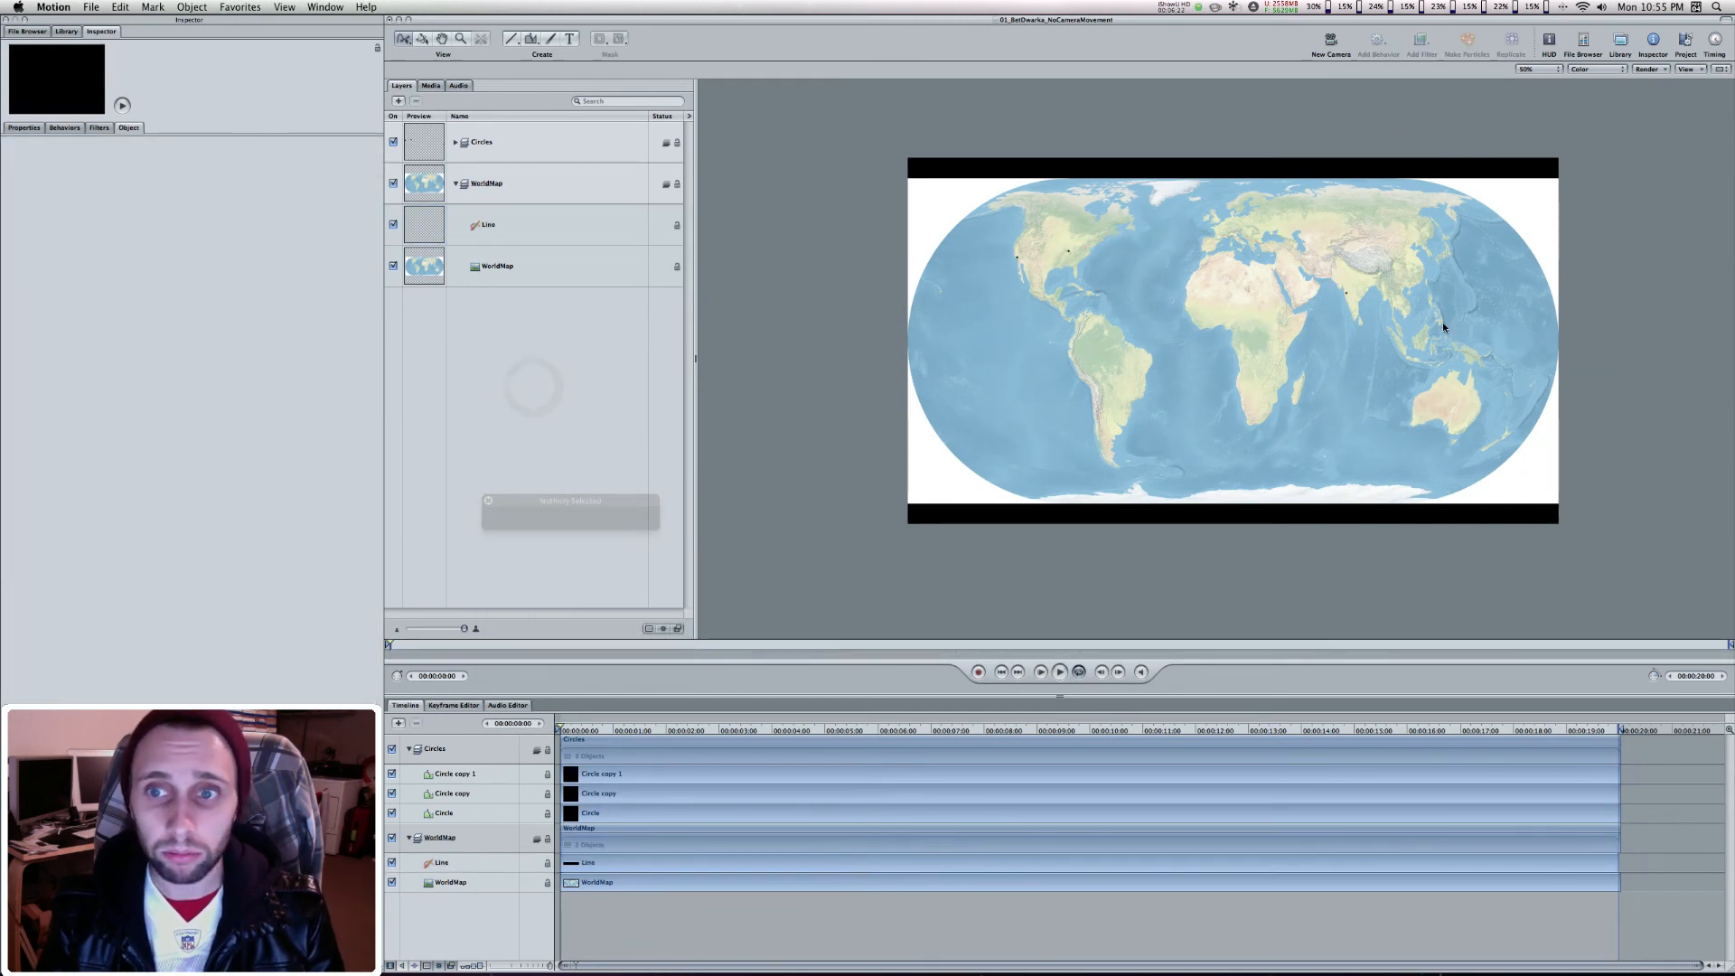
Add a second keyframe to the line's Last Point Offset at 00:00:15:00 and set it to 100%
left_click(509, 217)
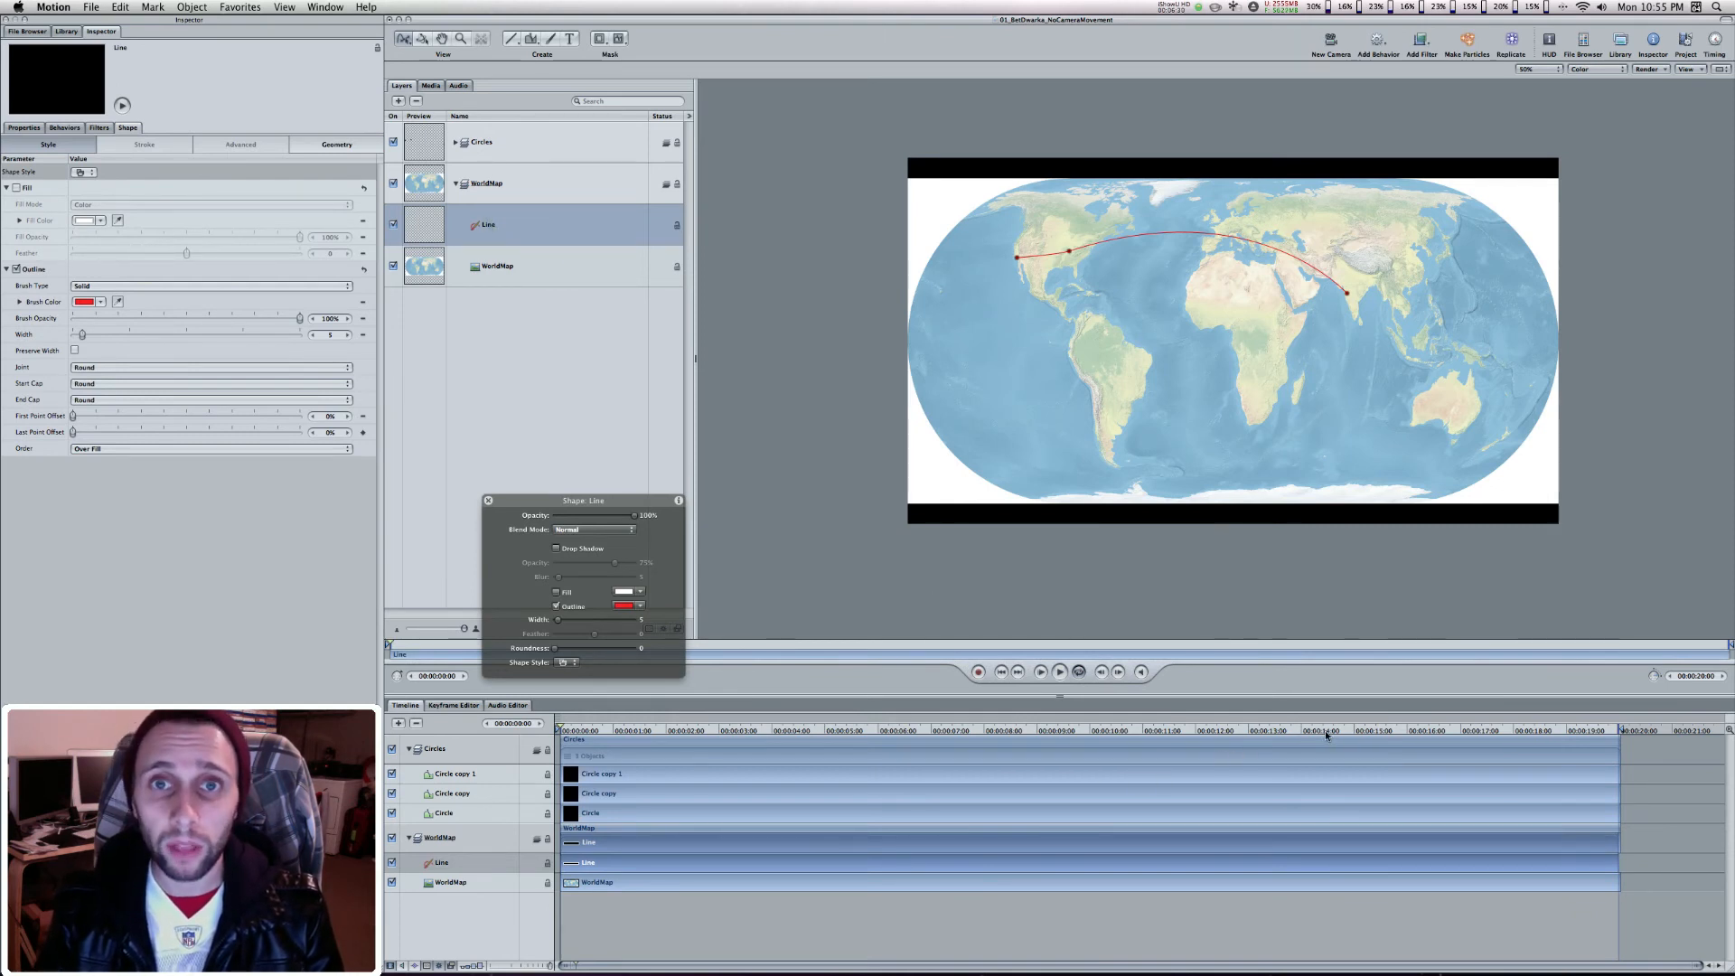
left_click(1372, 734)
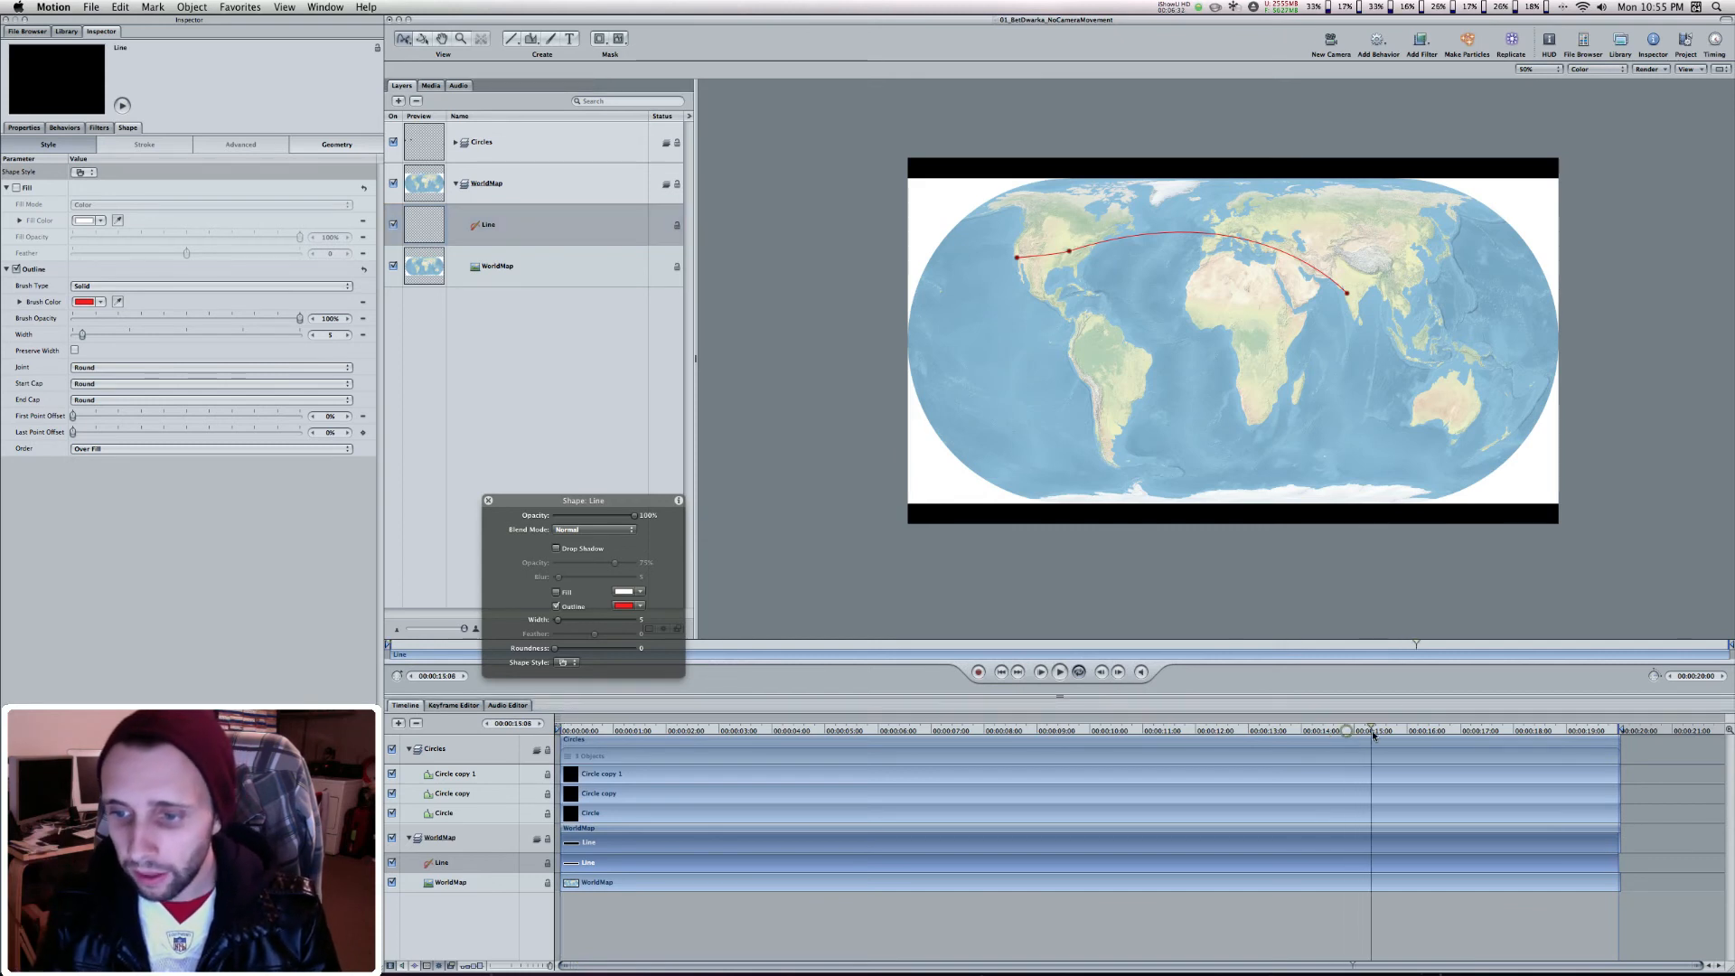
left_click_drag(1344, 730, 1357, 735)
key("Left")
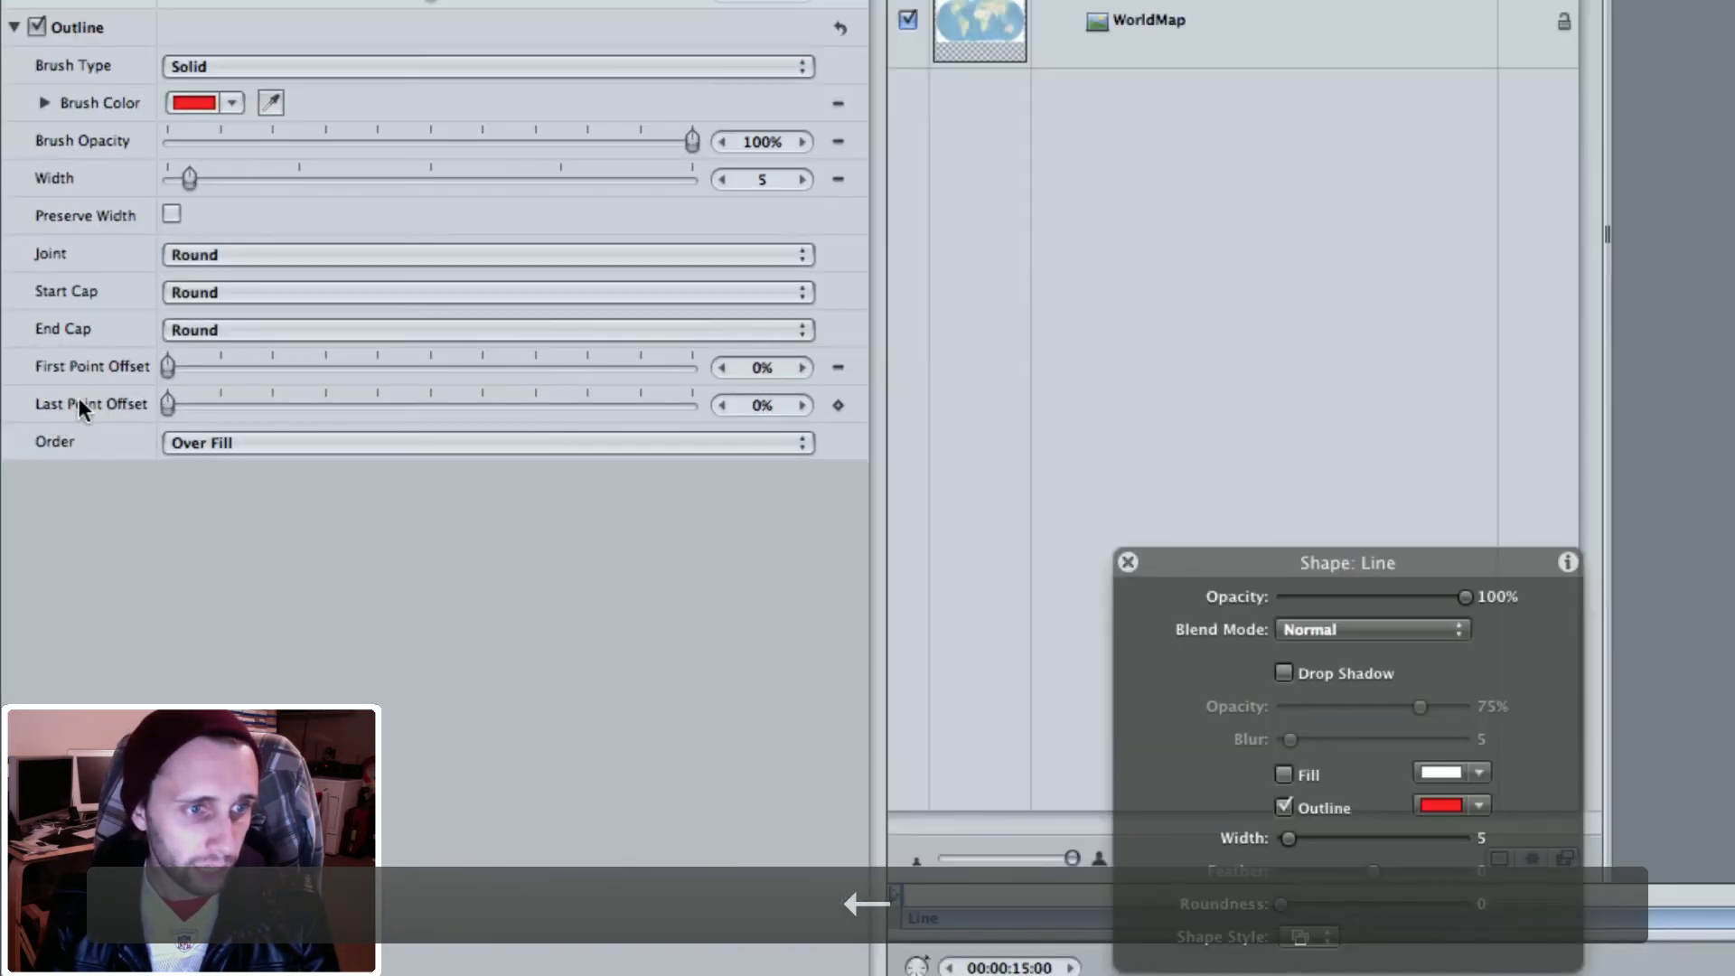
left_click(846, 409)
left_click(902, 484)
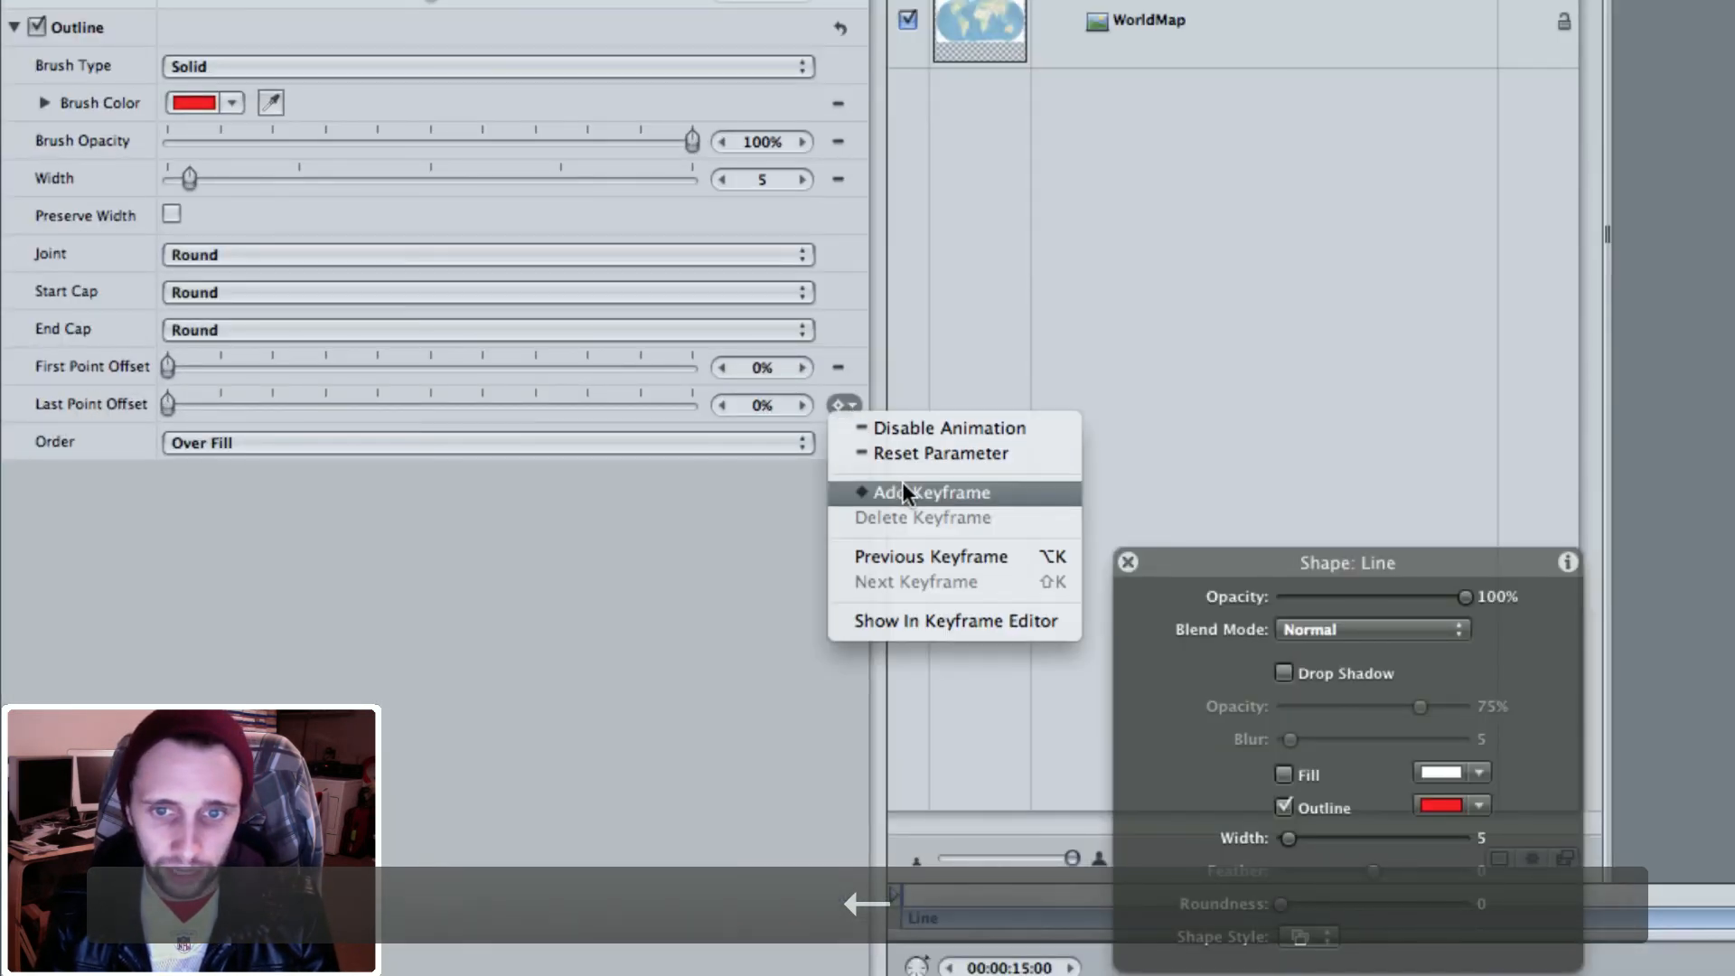
left_click_drag(171, 406, 739, 407)
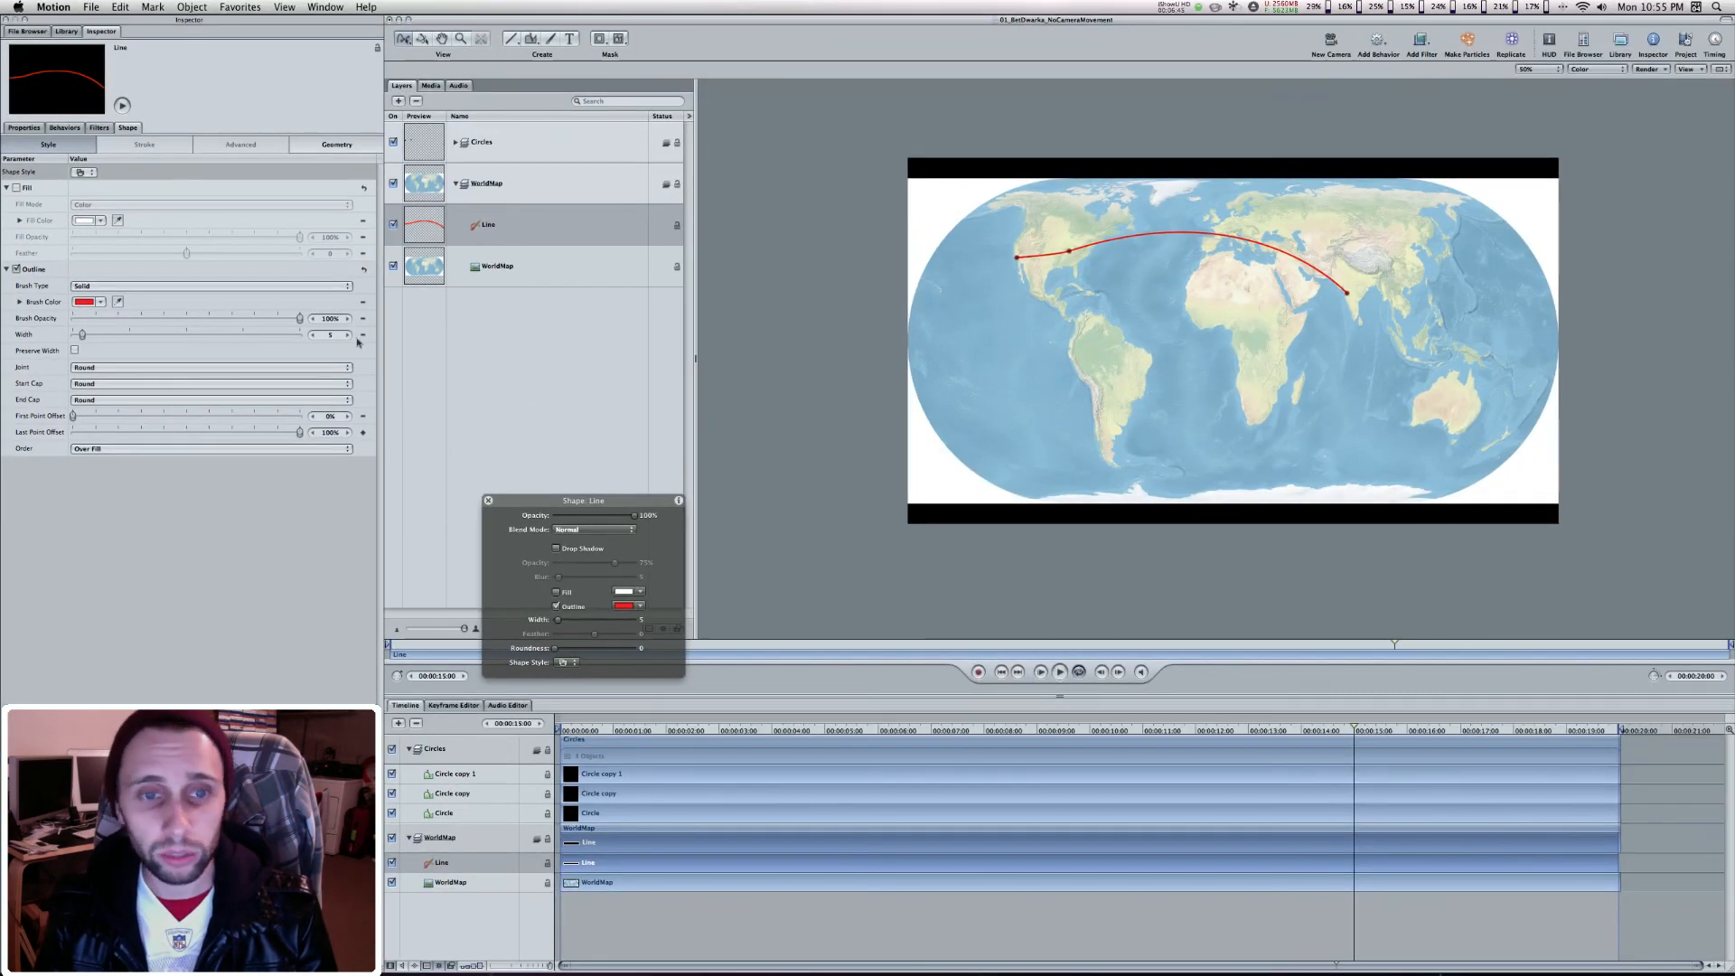
Play the animation from the start to about 15 seconds to check how the route line draws across the map
left_click(526, 404)
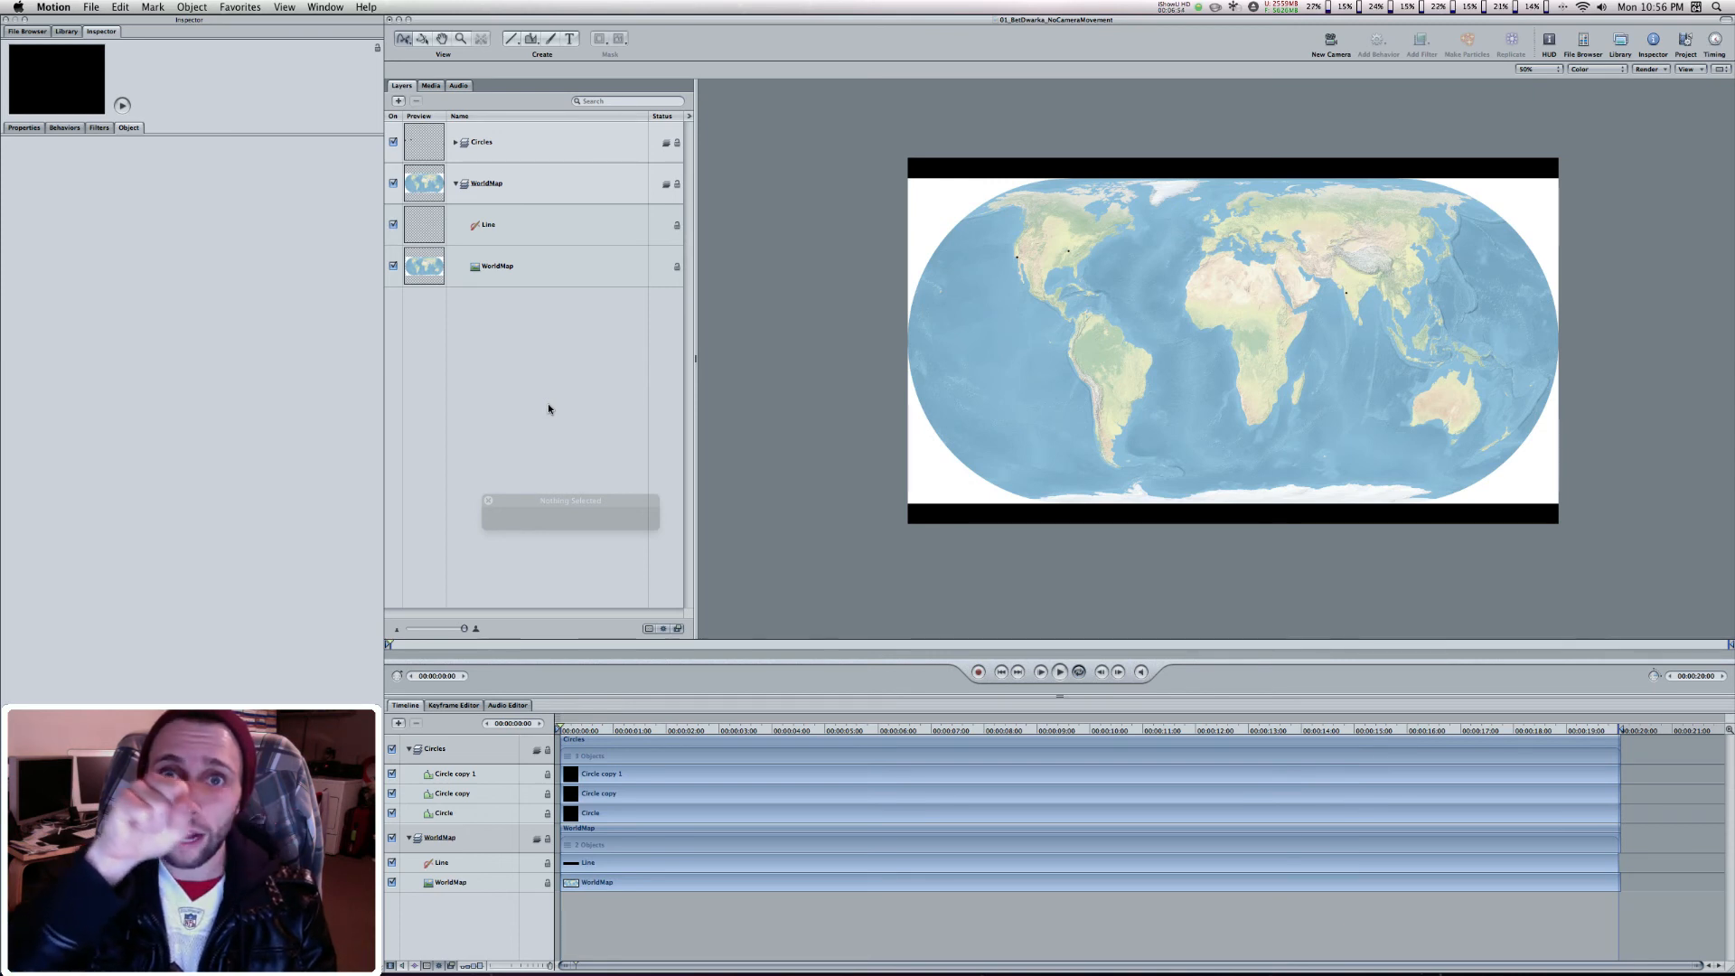
key("space")
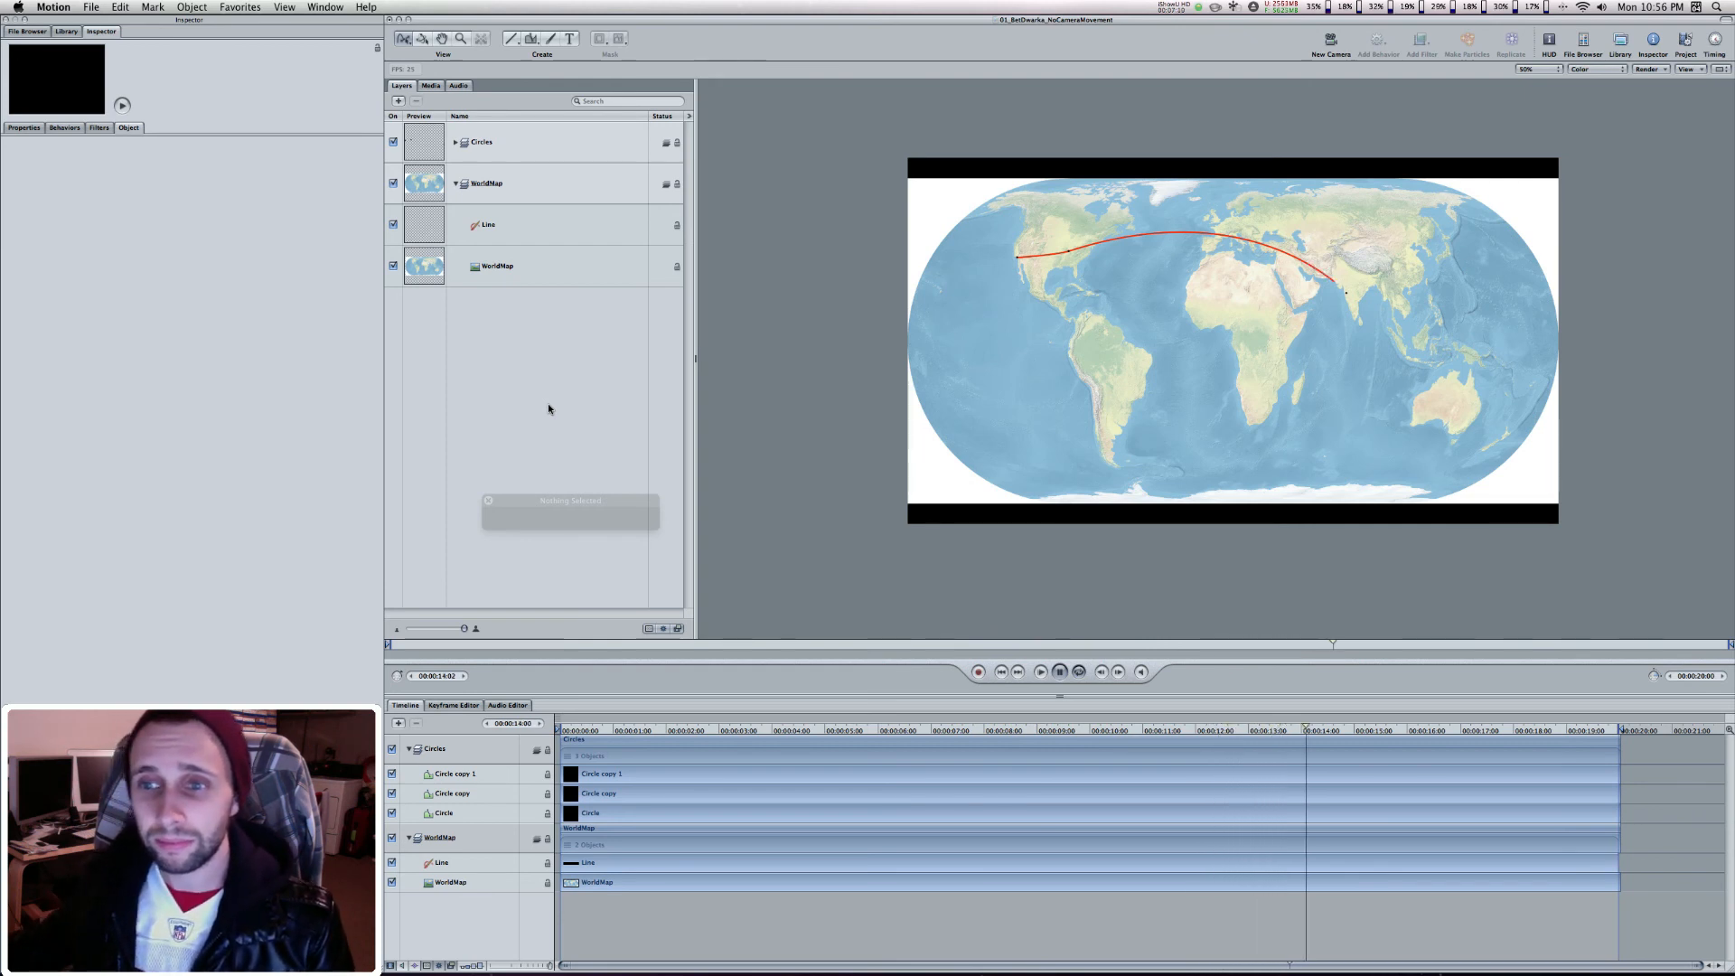
key("space")
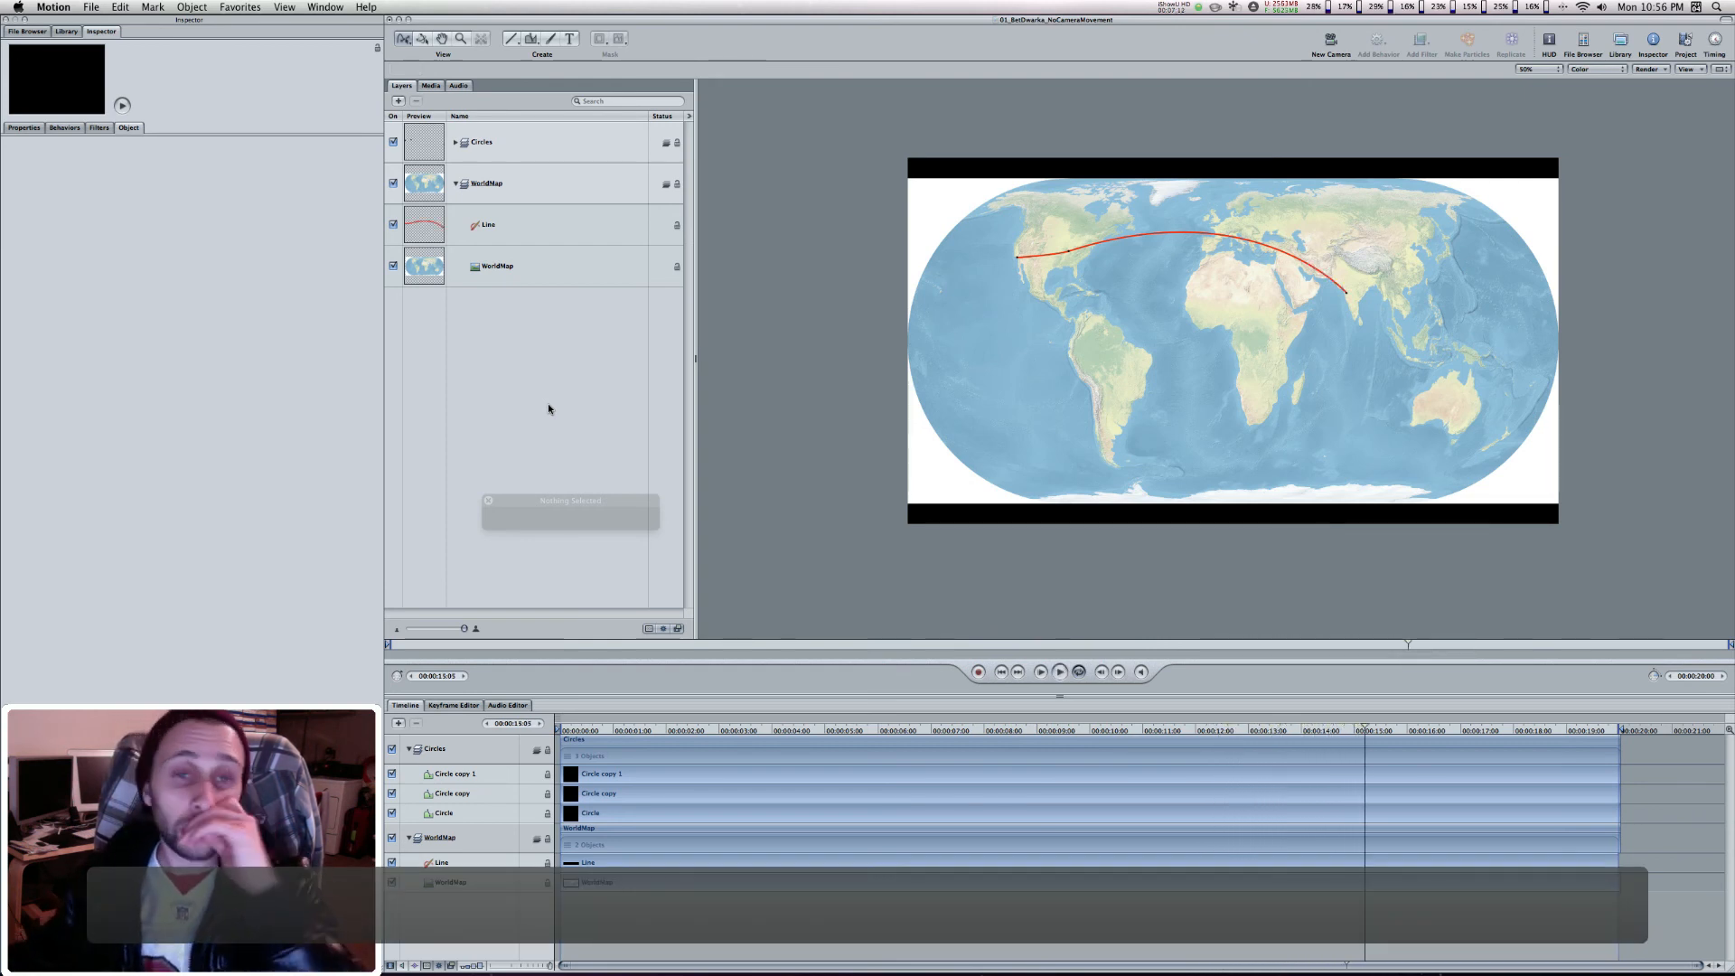